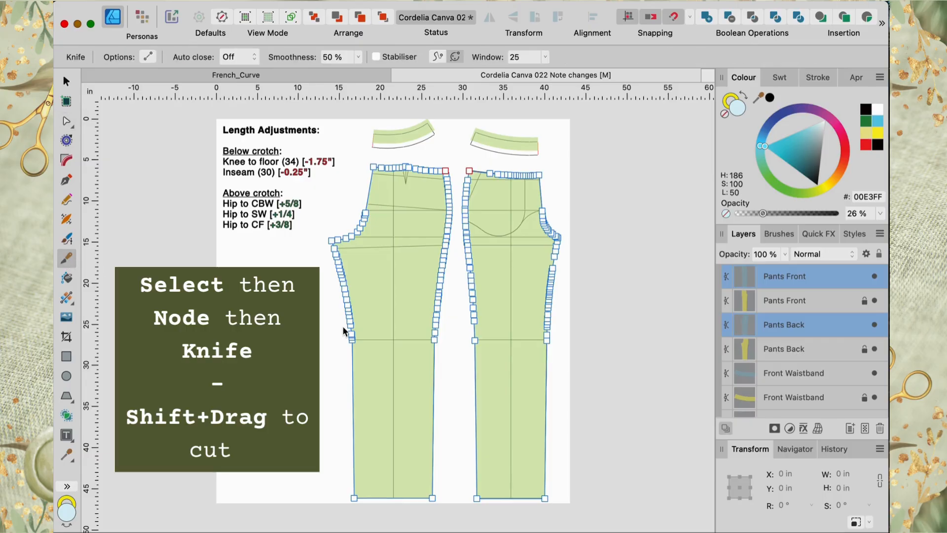
Step: Cut both pant pieces horizontally with the Knife at crotch level and again just above the hem
drag(342, 325, 558, 325)
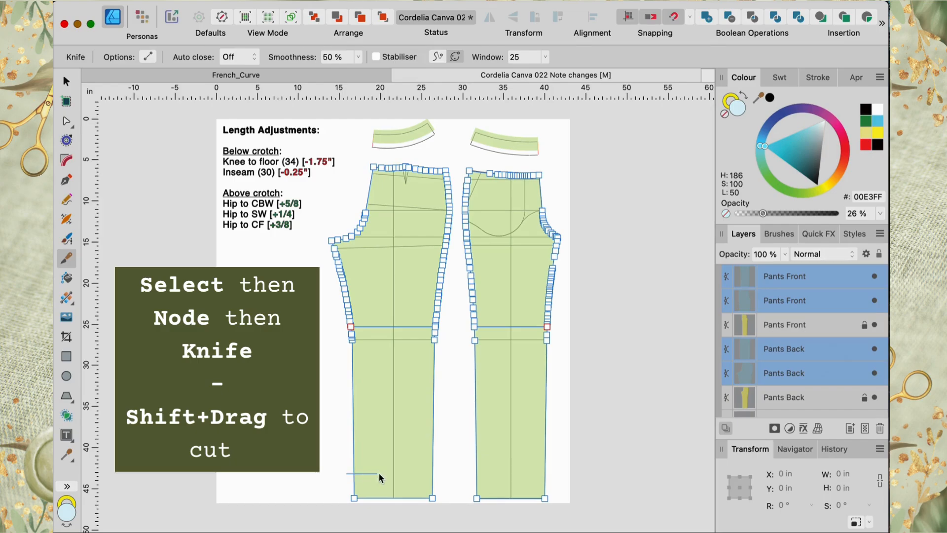
drag(557, 468, 558, 466)
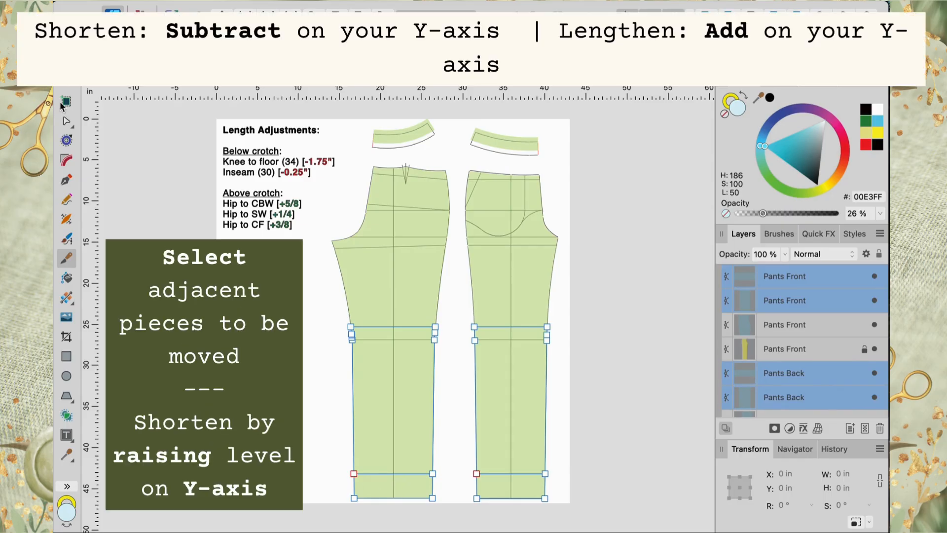
Step: Select both hem strips and raise them by 1.75 in by subtracting 1.75 from their Y position
click(67, 88)
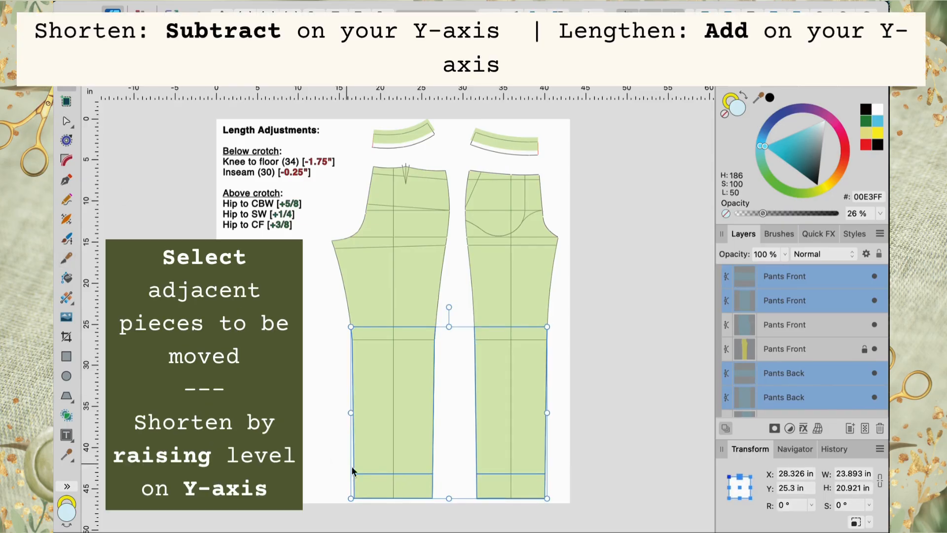
click(371, 485)
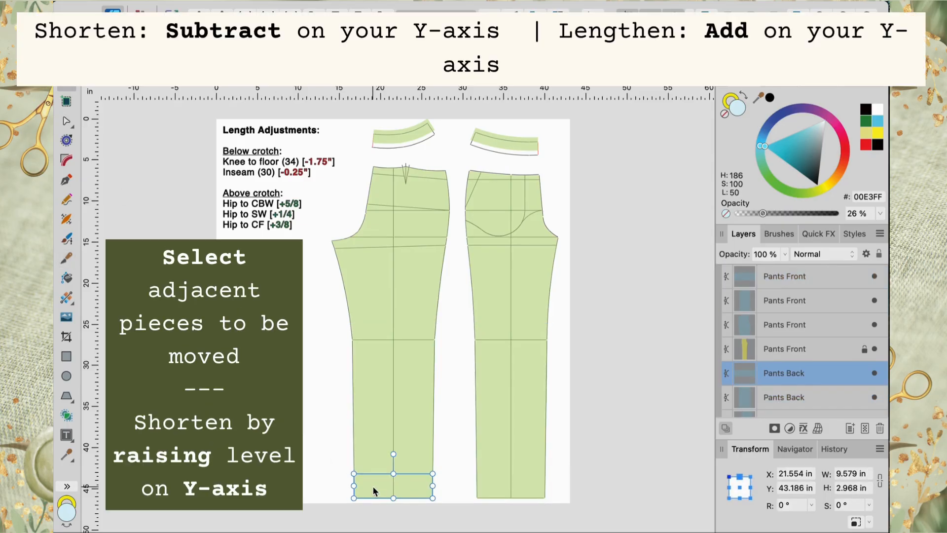
shift+click(495, 486)
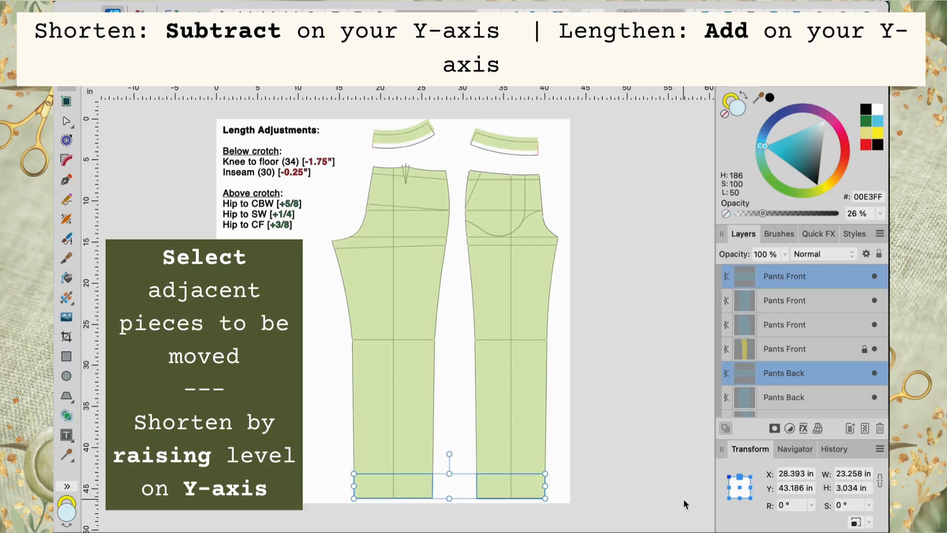
click(790, 488)
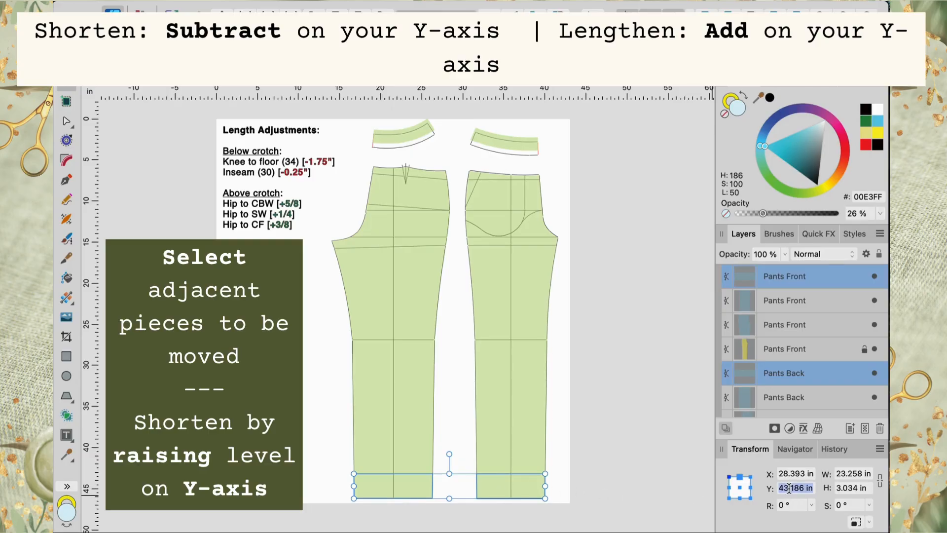
key(Right)
key(Left)
key(Left)
key(Left)
text(-1.75)
key(Return)
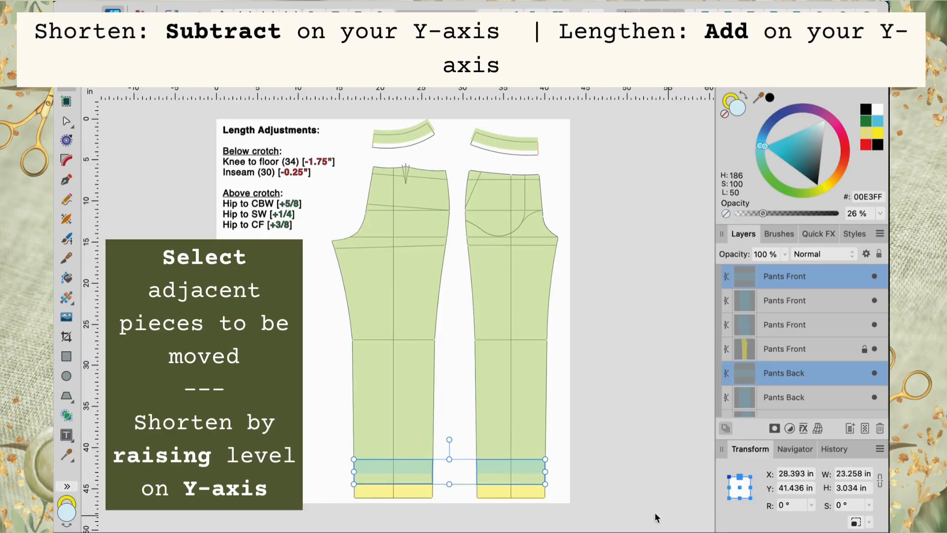
Step: Merge the back leg's lower section with its hem strip using Geometry Add
click(298, 456)
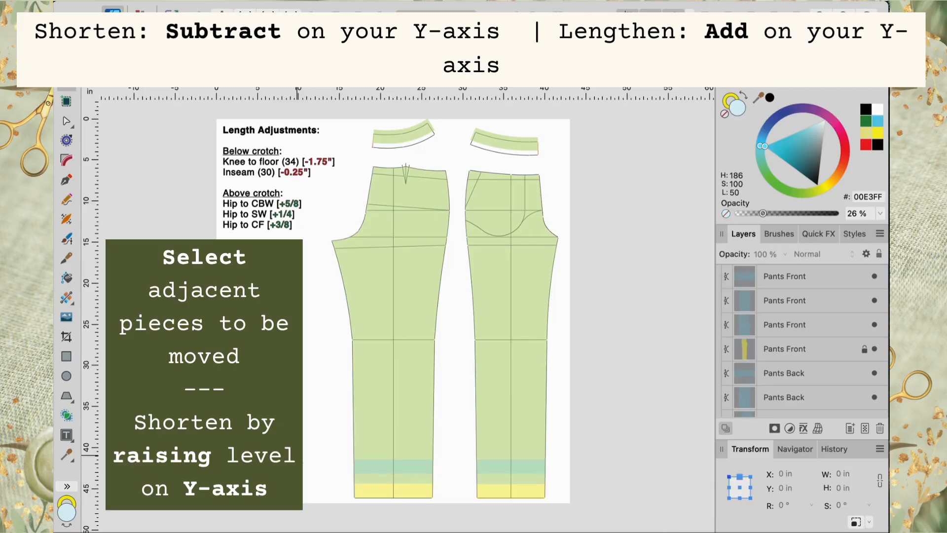
click(366, 432)
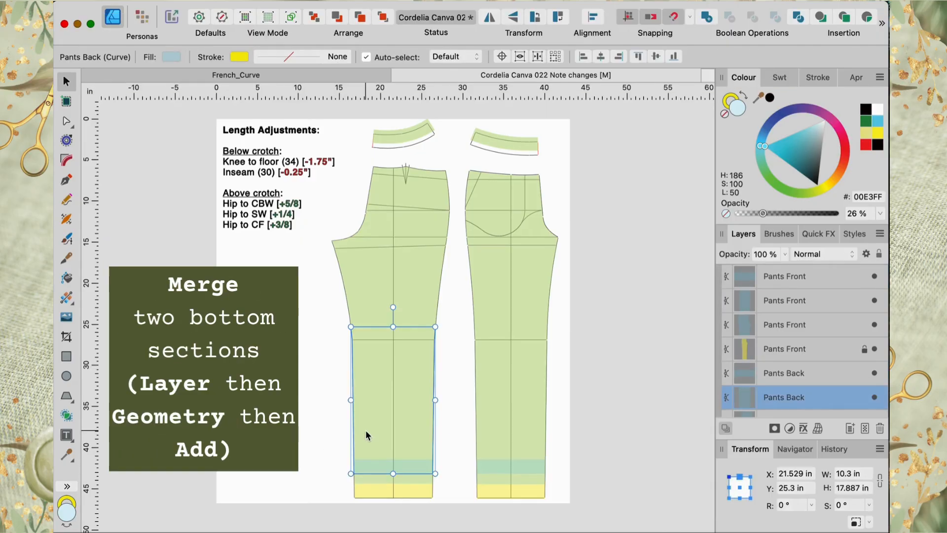
shift+click(374, 477)
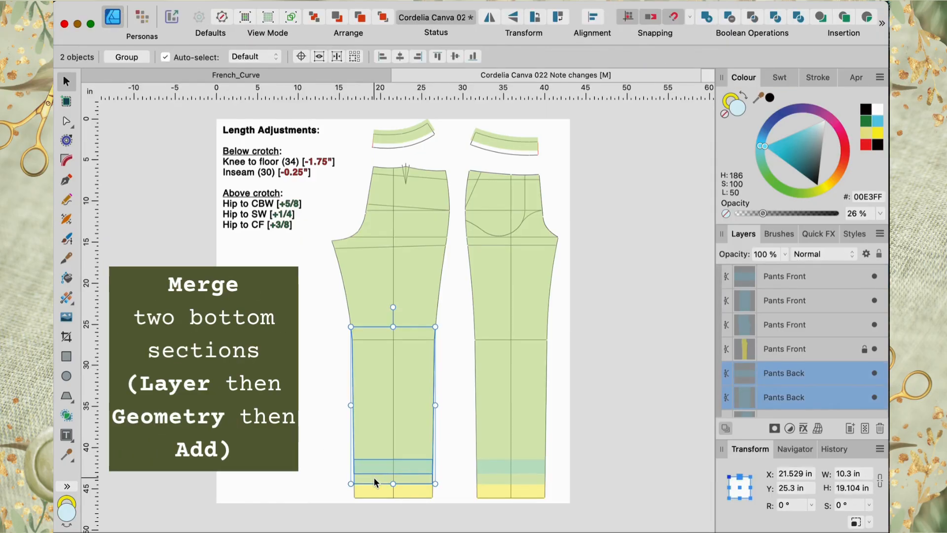
click(279, 0)
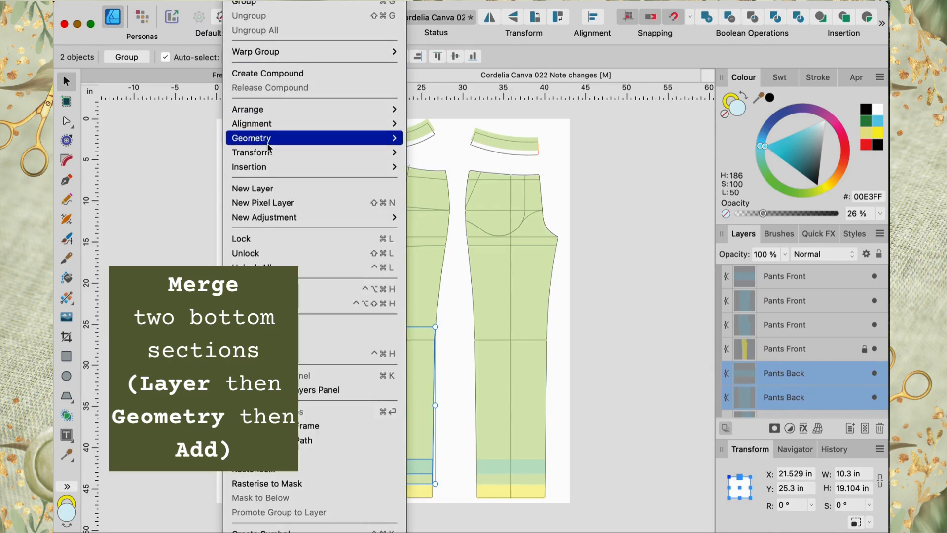
mouse_move(269, 143)
click(460, 139)
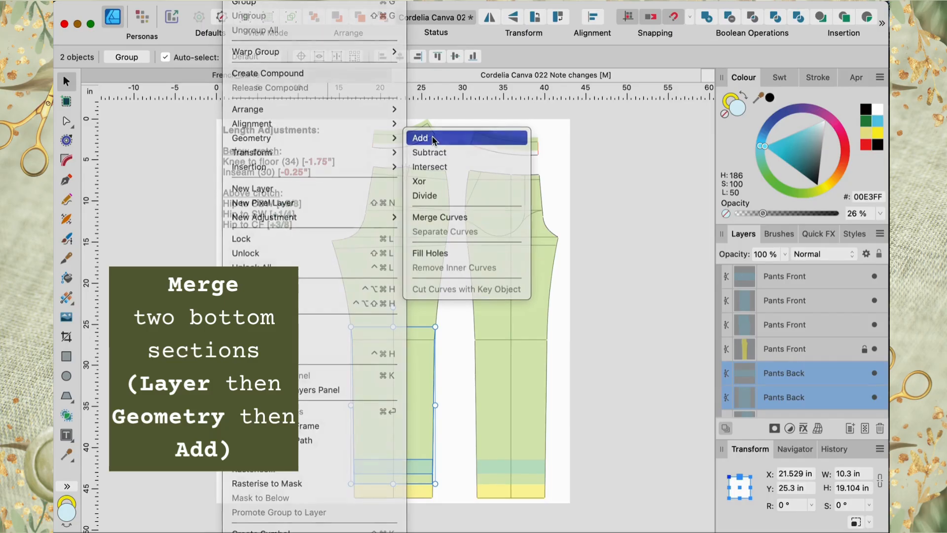
Step: Merge the front leg's lower section with its hem strip using Geometry Add
click(519, 396)
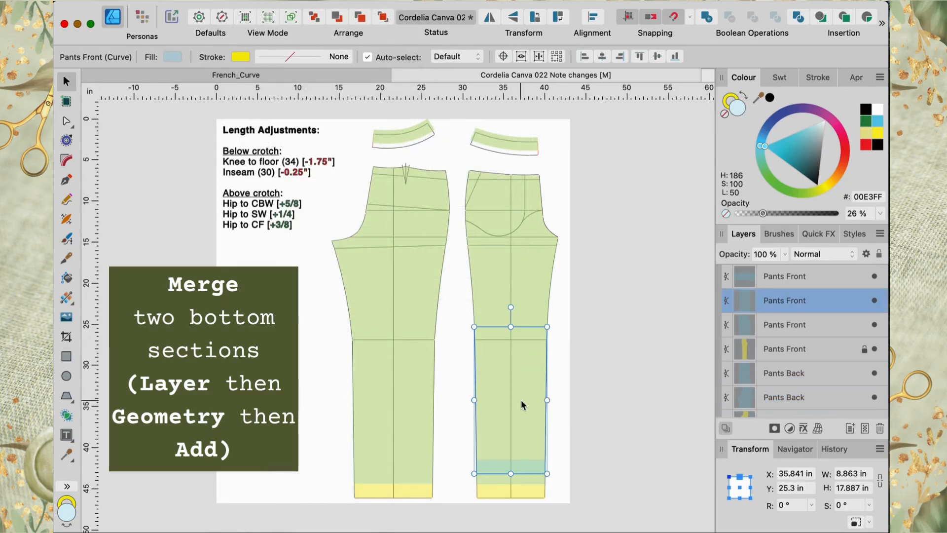
shift+click(529, 479)
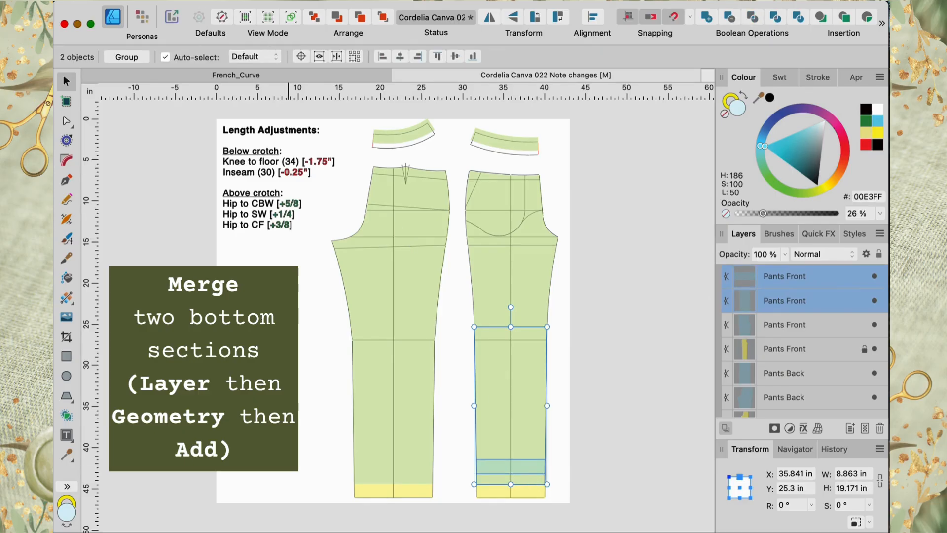
click(238, 1)
mouse_move(390, 137)
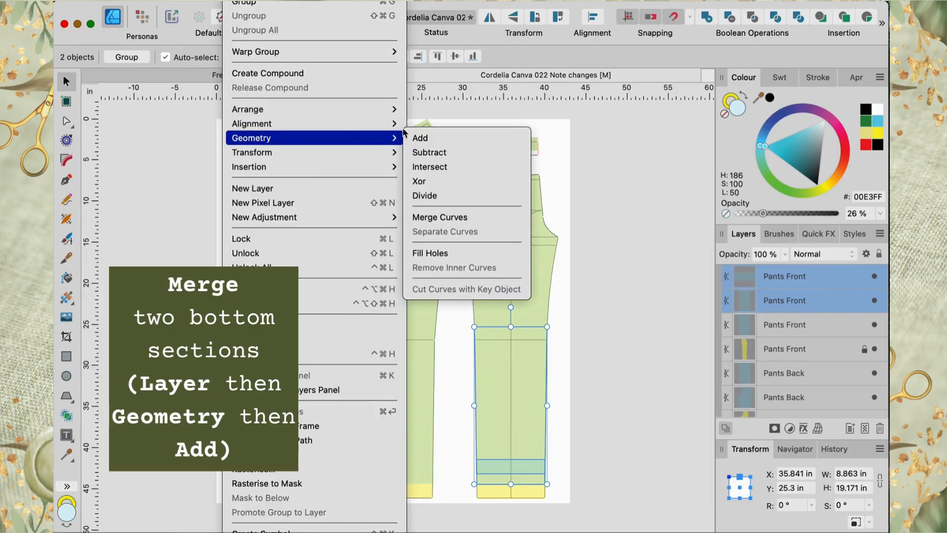
click(420, 138)
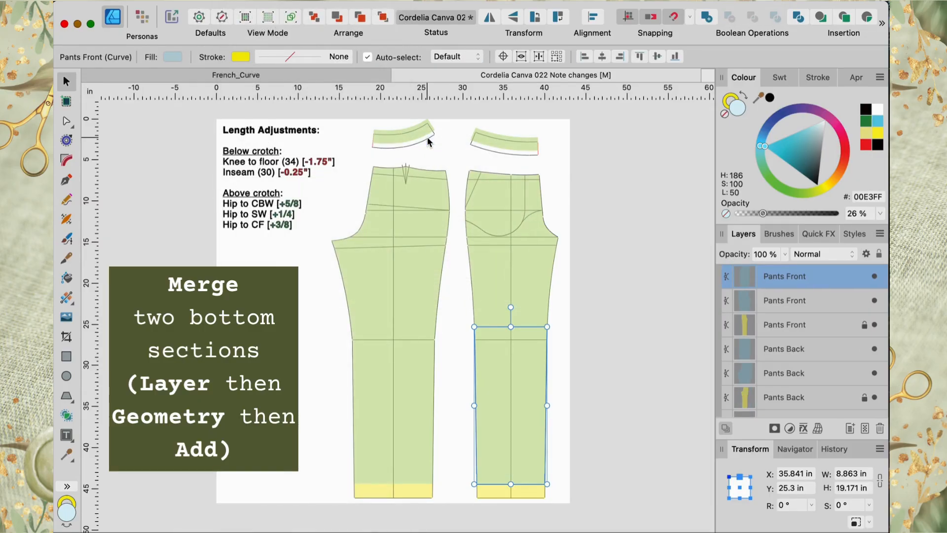
Step: Select both lower leg pieces and raise them by 0.25 in by subtracting .25 from their Y position
shift+click(403, 378)
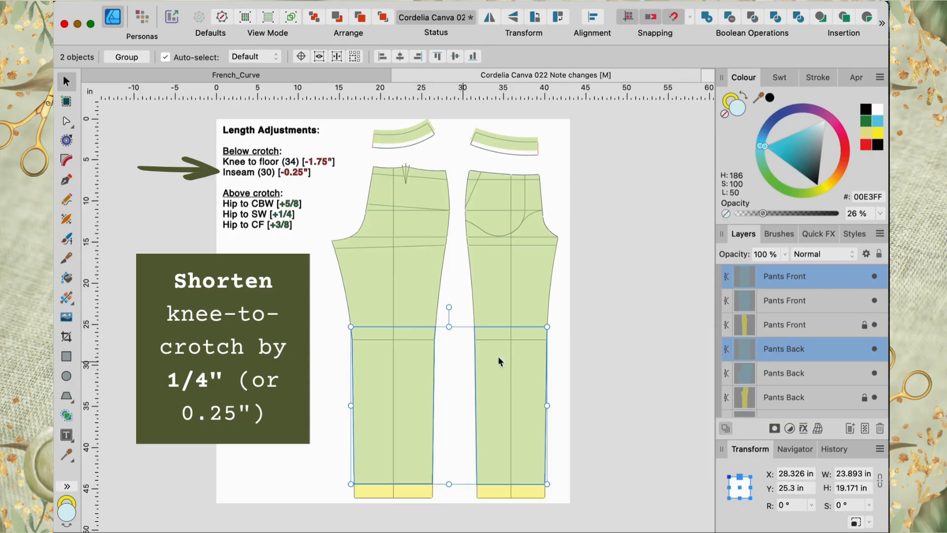
click(792, 489)
key(Right)
key(Left)
key(Left)
text(-.25)
key(Return)
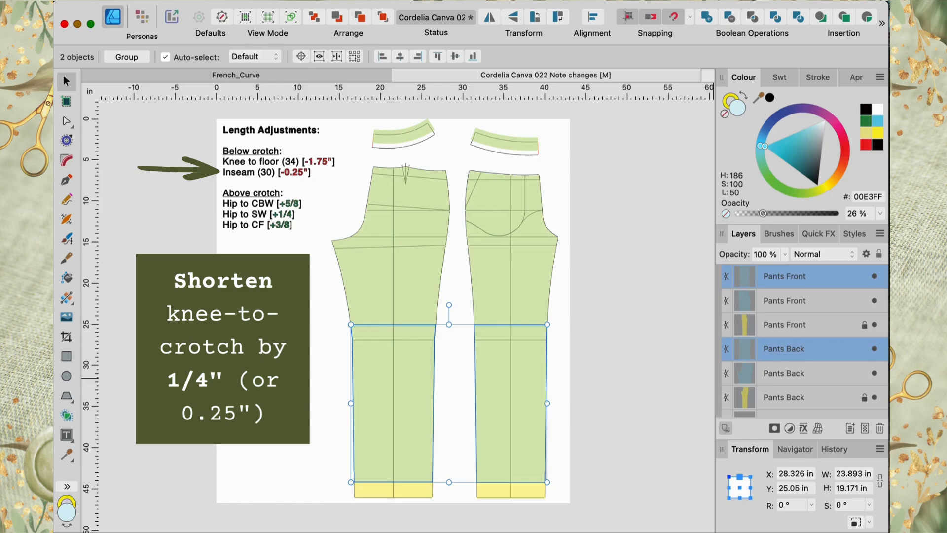
Step: Merge the front piece's upper and lower sections into one shape using Geometry Add
click(655, 360)
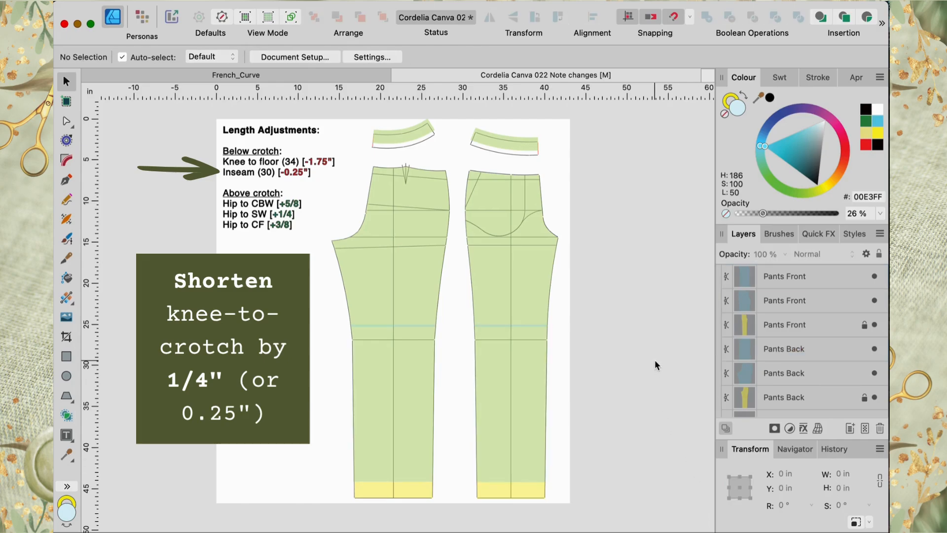
click(528, 296)
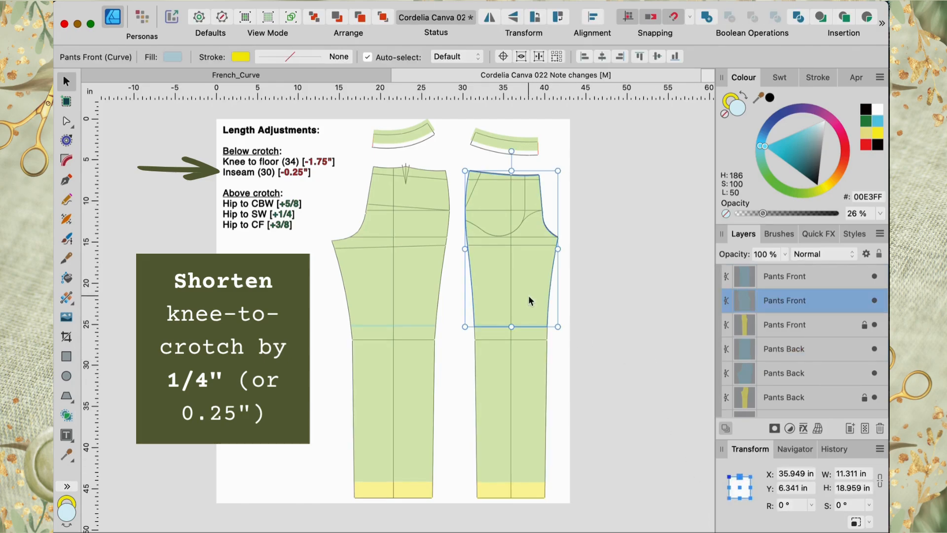
shift+click(540, 373)
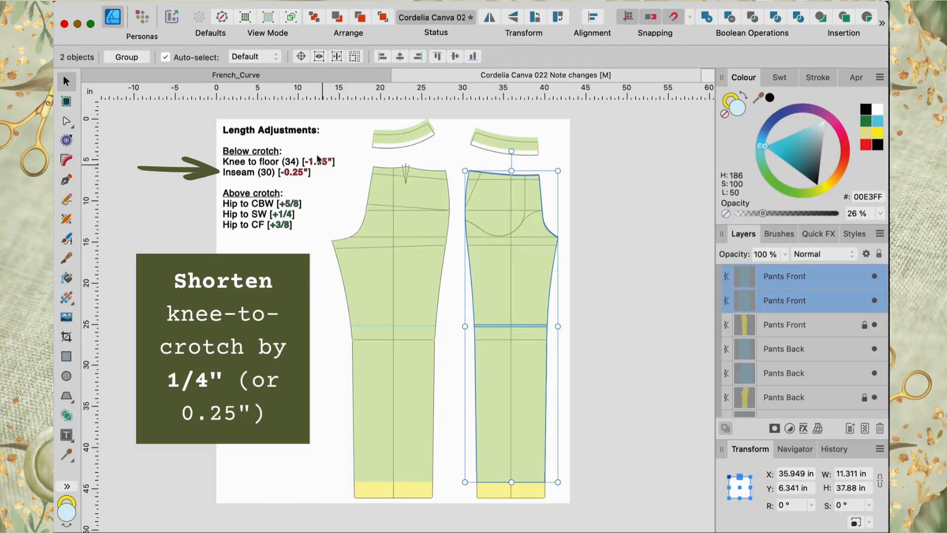
click(239, 1)
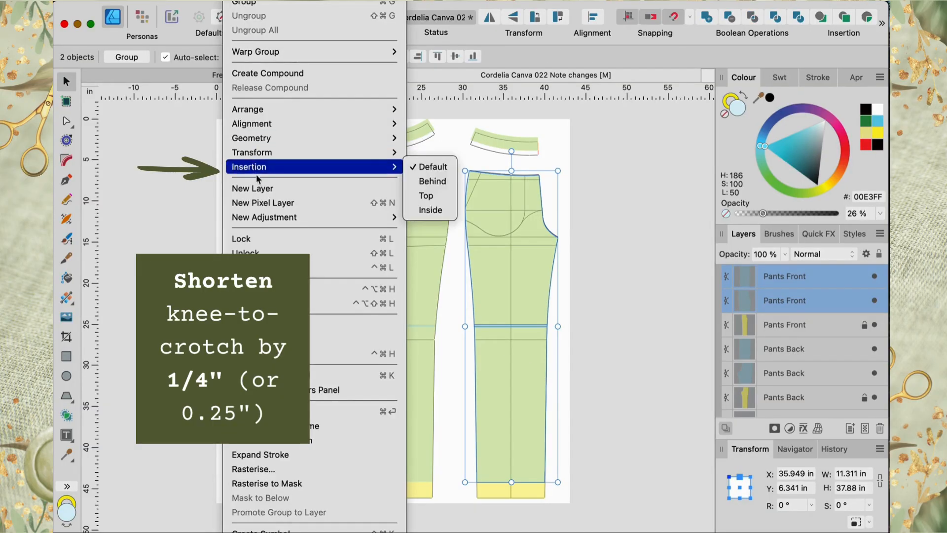
mouse_move(251, 143)
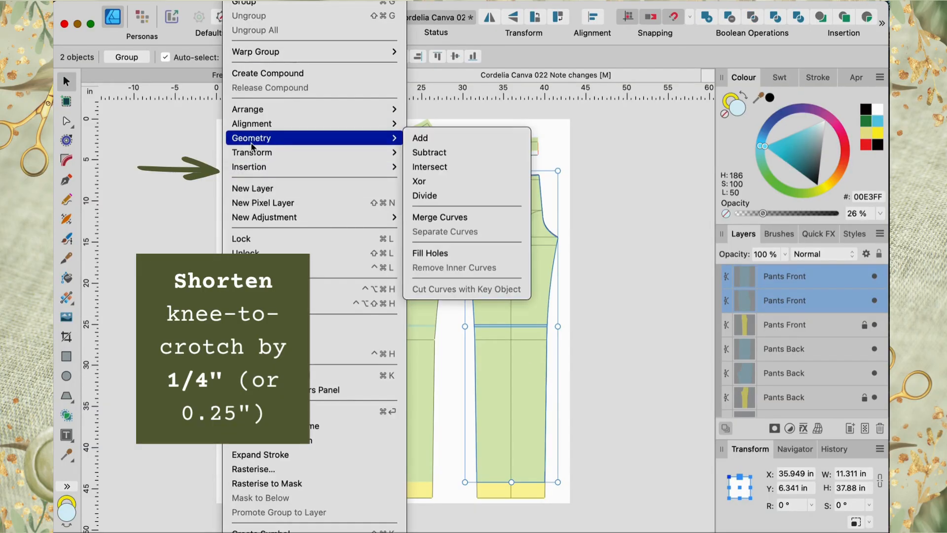
click(429, 138)
Step: Merge the back piece's upper and lower sections into one shape using Geometry Add
click(414, 282)
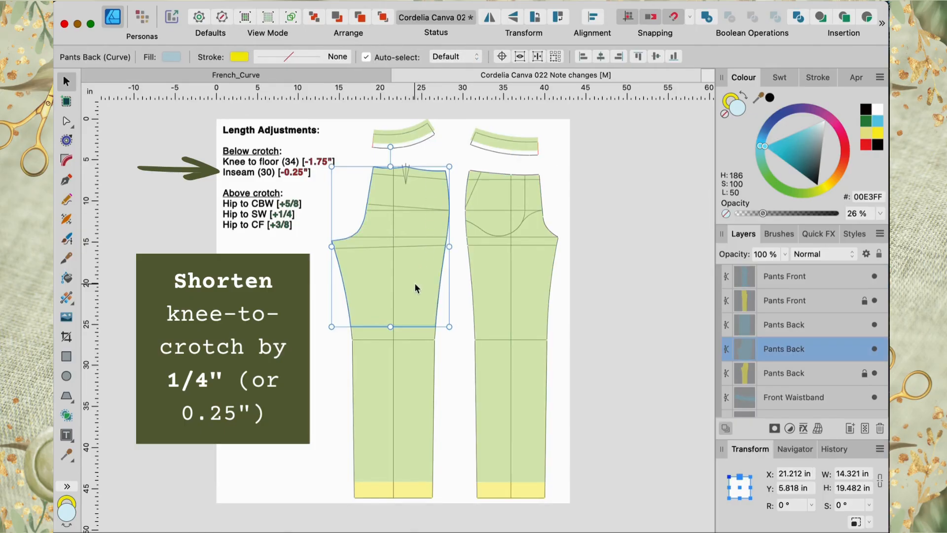
shift+click(418, 382)
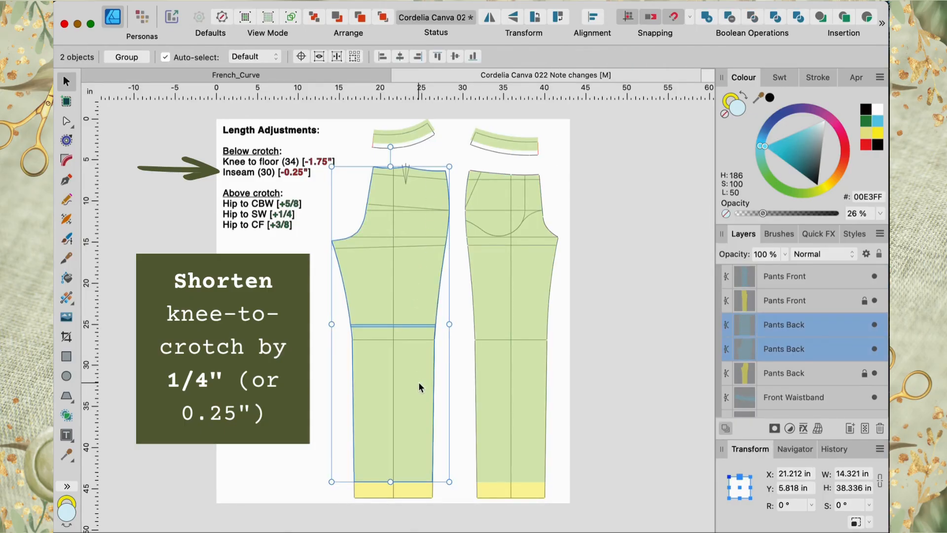
click(279, 2)
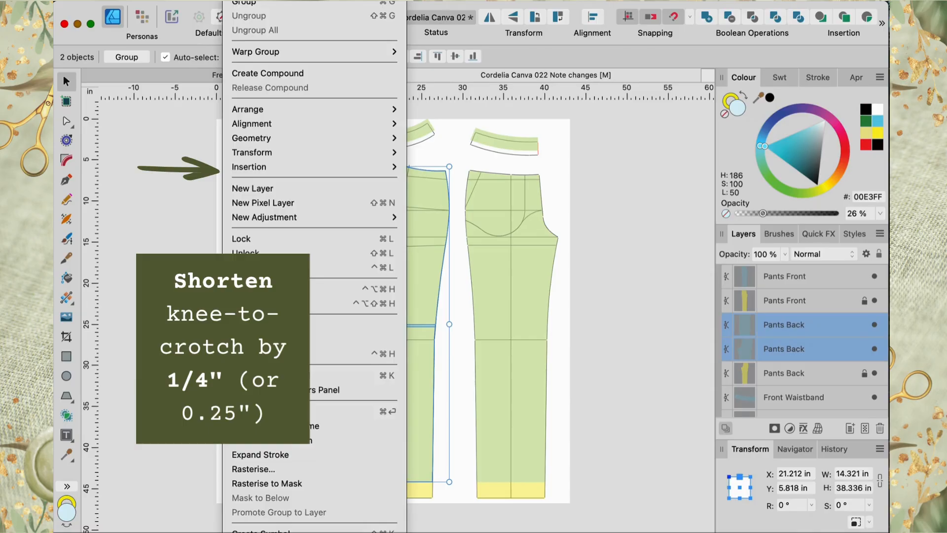
mouse_move(253, 140)
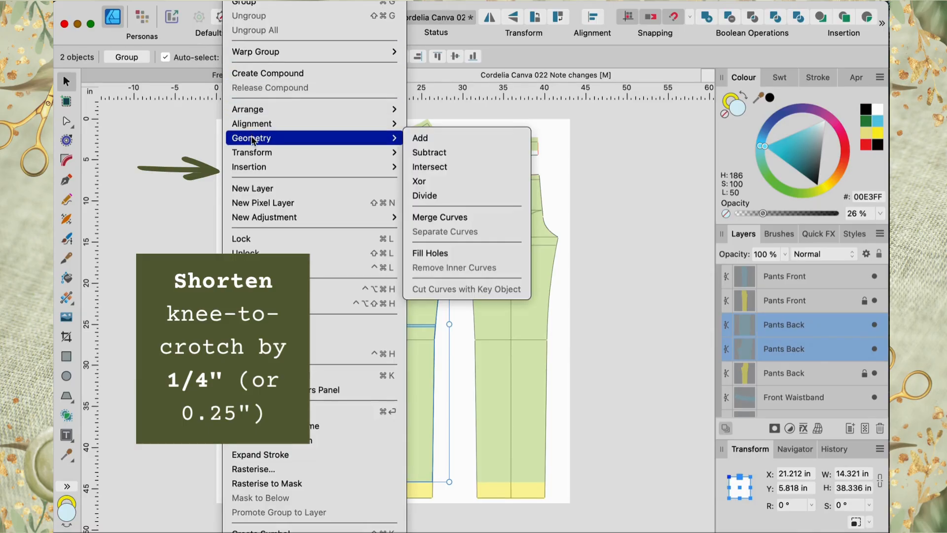
click(429, 139)
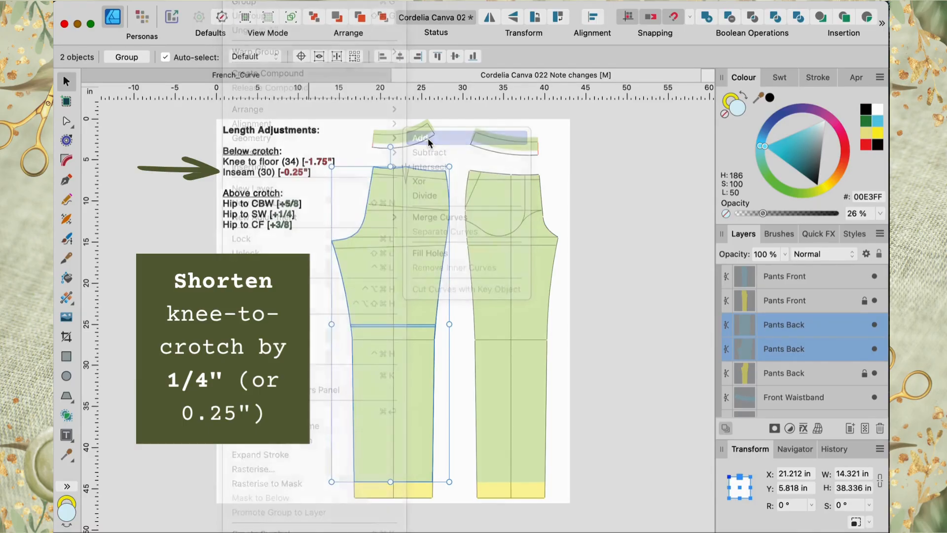
click(605, 265)
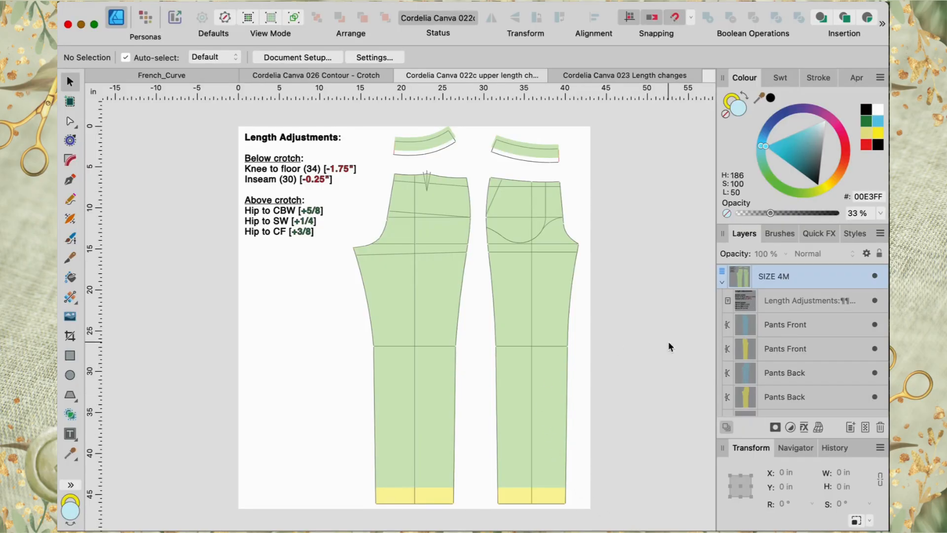
Step: Select both pant pieces and cut them horizontally with the Knife just below the waistline
click(551, 326)
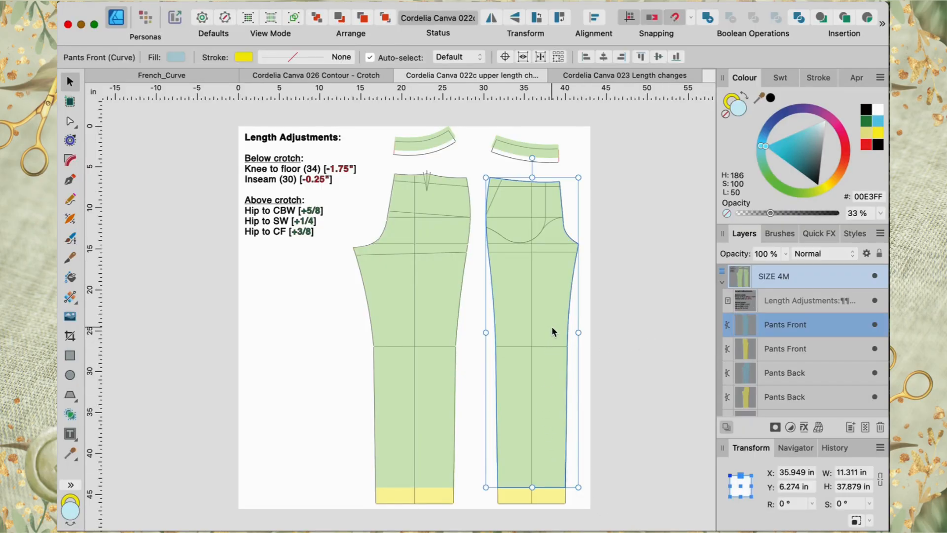
shift+click(439, 323)
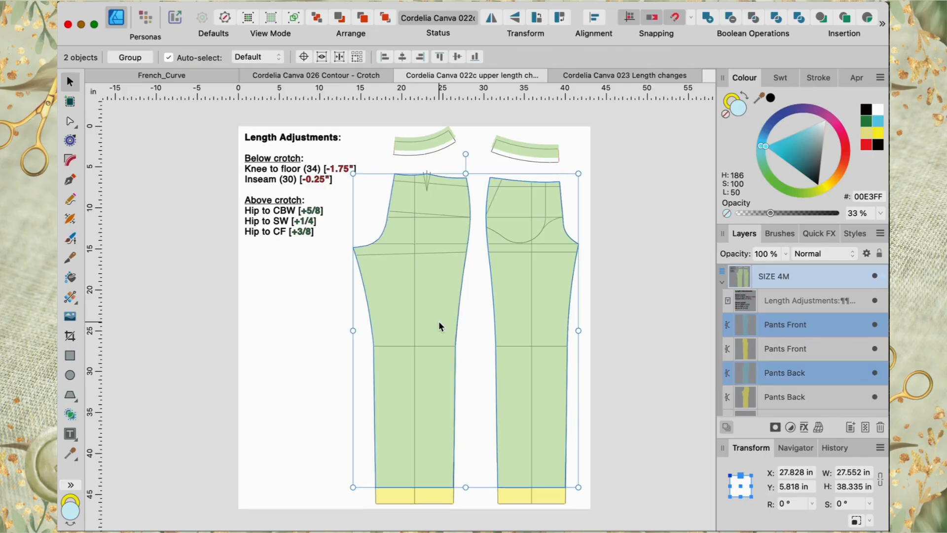
click(70, 123)
click(72, 261)
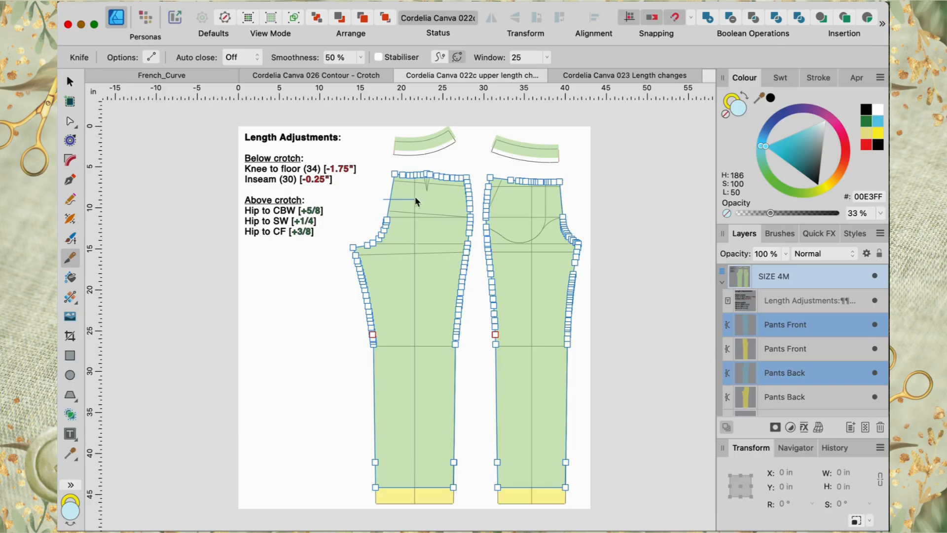
drag(499, 188, 590, 176)
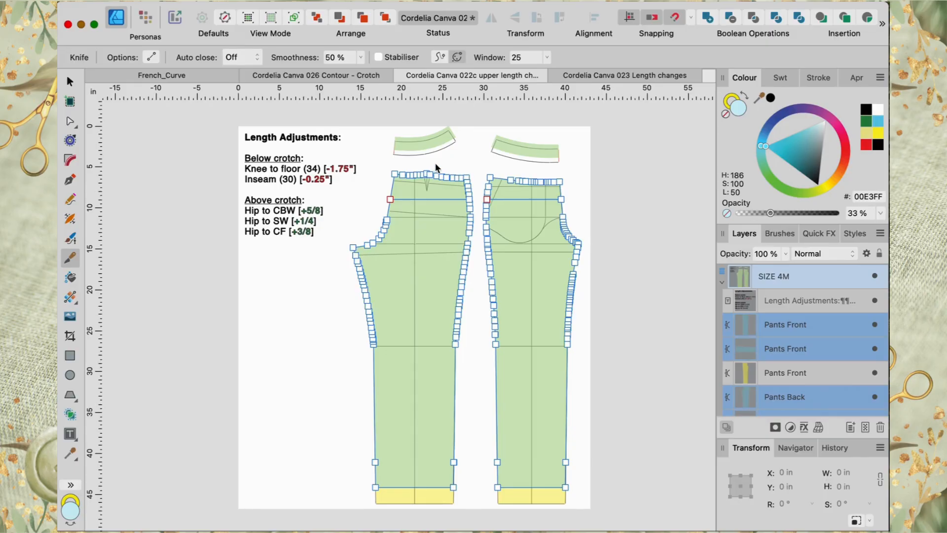
Step: Cut the upper sections of both pant pieces vertically with the Knife to split off the centre back and centre front portions
drag(439, 202, 440, 210)
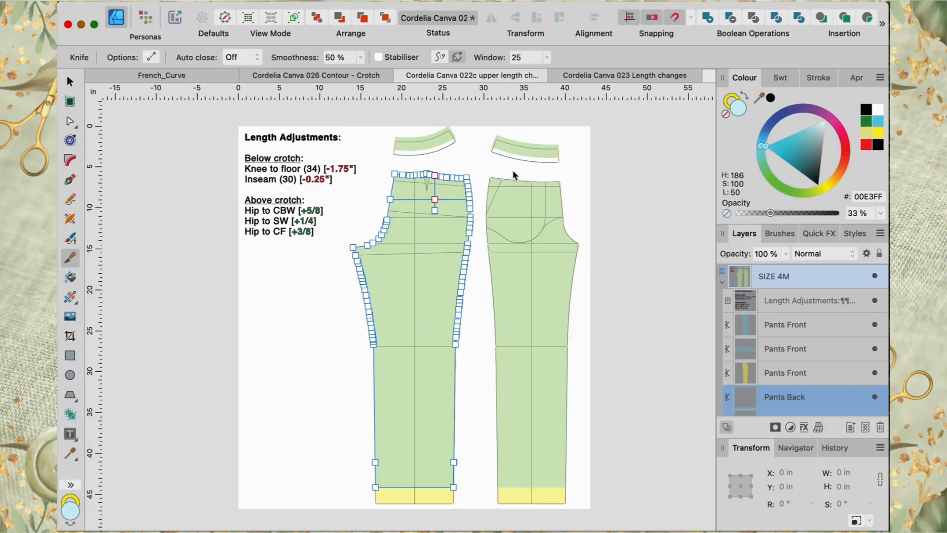
click(516, 187)
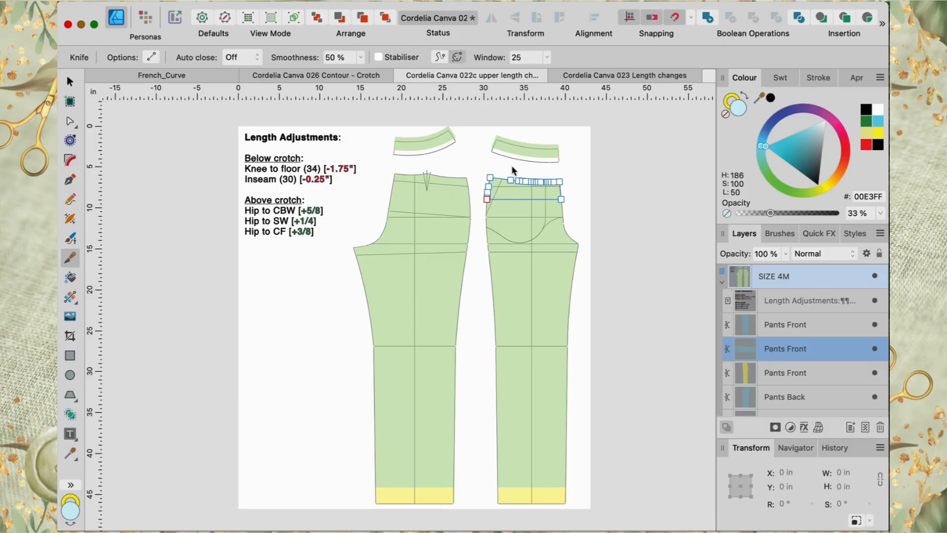
drag(517, 210, 517, 209)
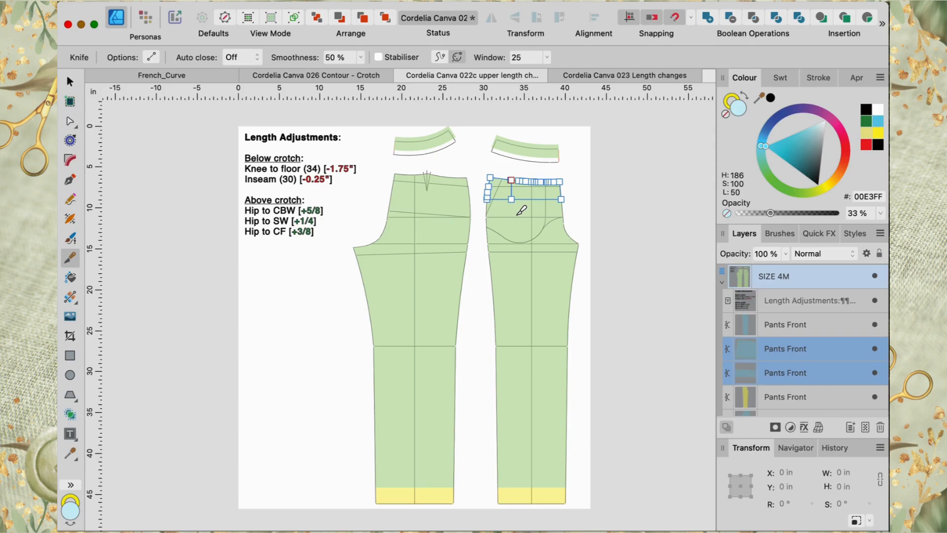
Step: Raise the back piece's centre back section by 5/8 in by subtracting .625 from its Y position
key(v)
click(403, 184)
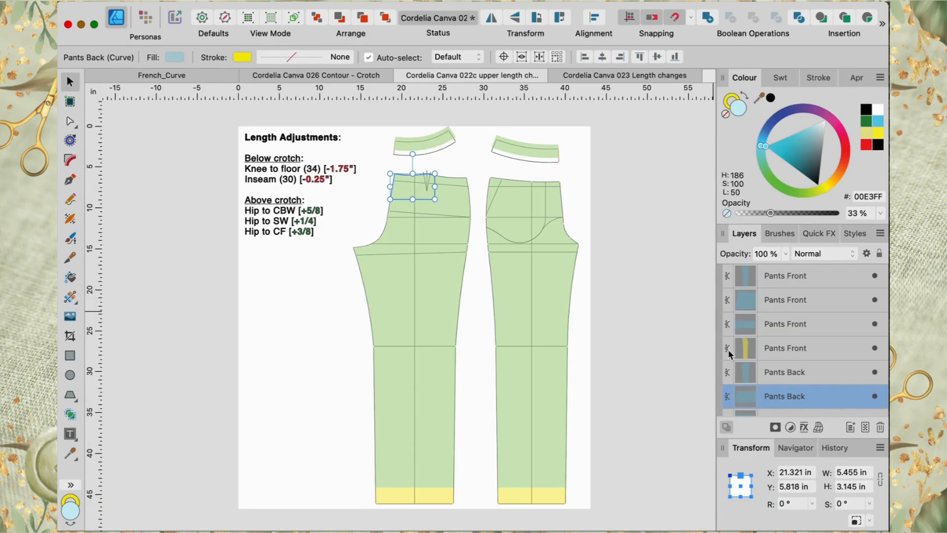
click(799, 487)
text(-.625)
key(Return)
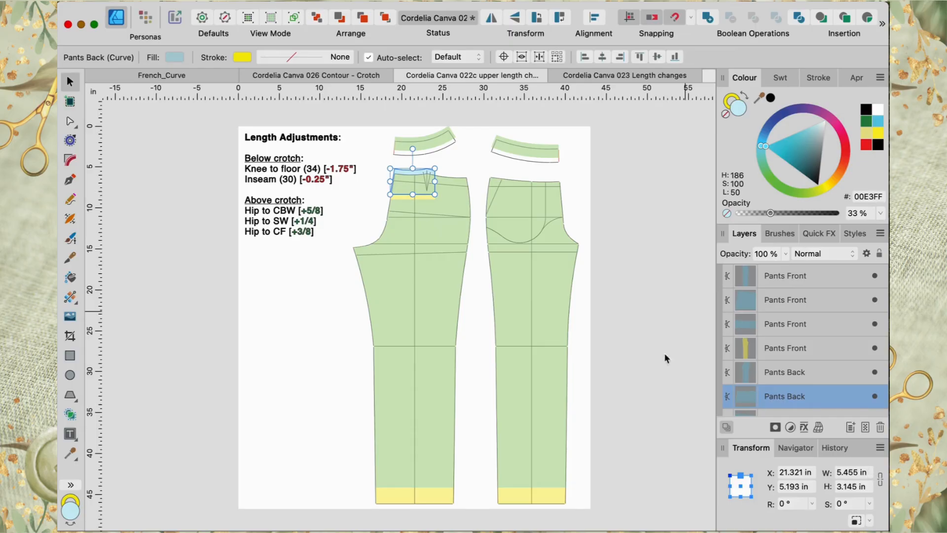
Step: Select both side-seam sections of the pieces and raise them 0.25 in by subtracting 0.25 from their Y position
click(464, 191)
key(a)
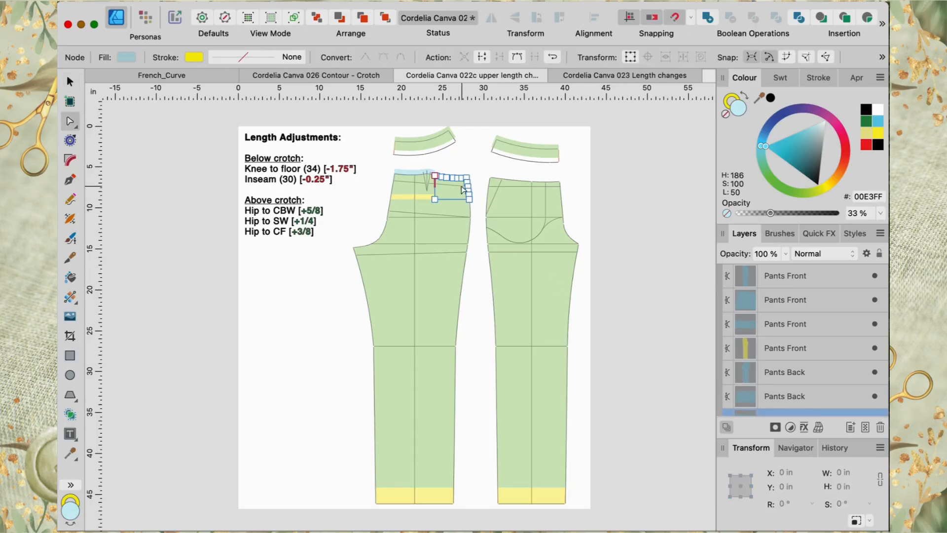
shift+click(499, 194)
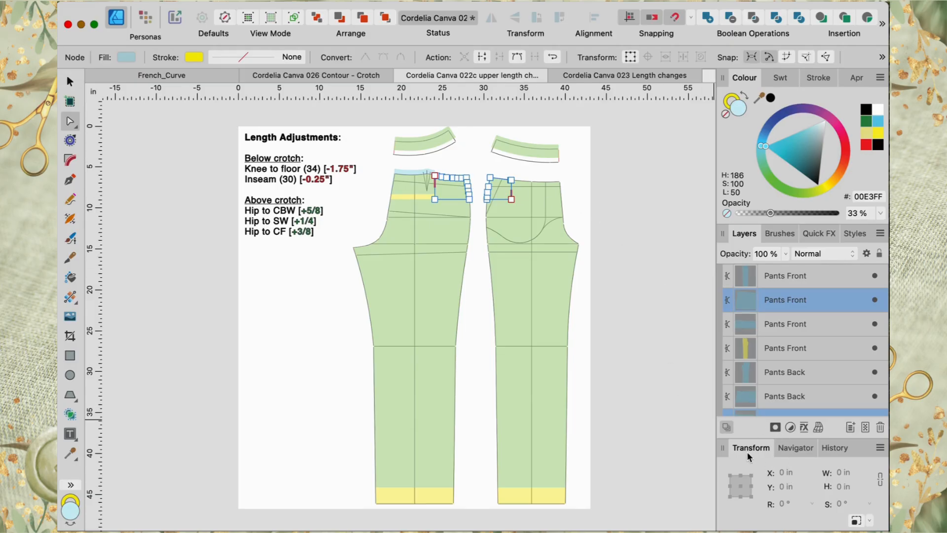
click(69, 83)
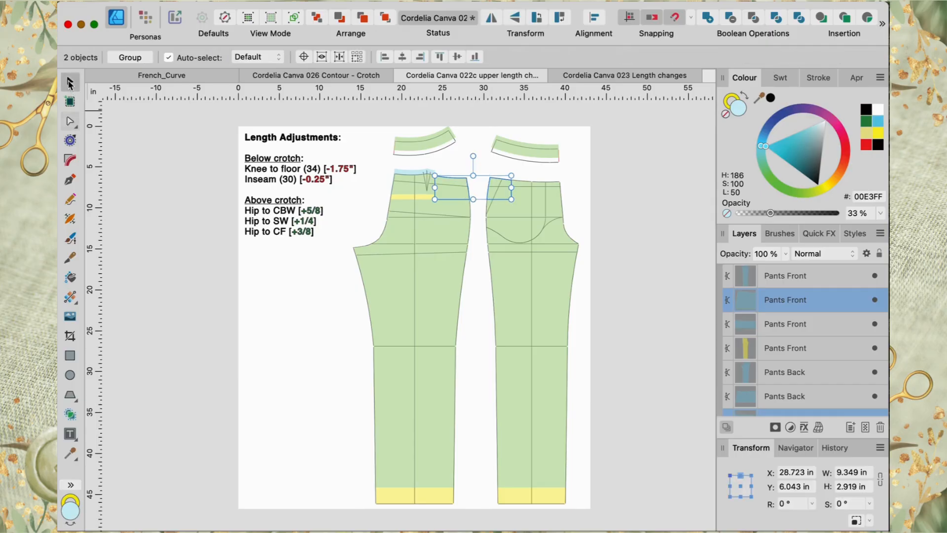
click(809, 486)
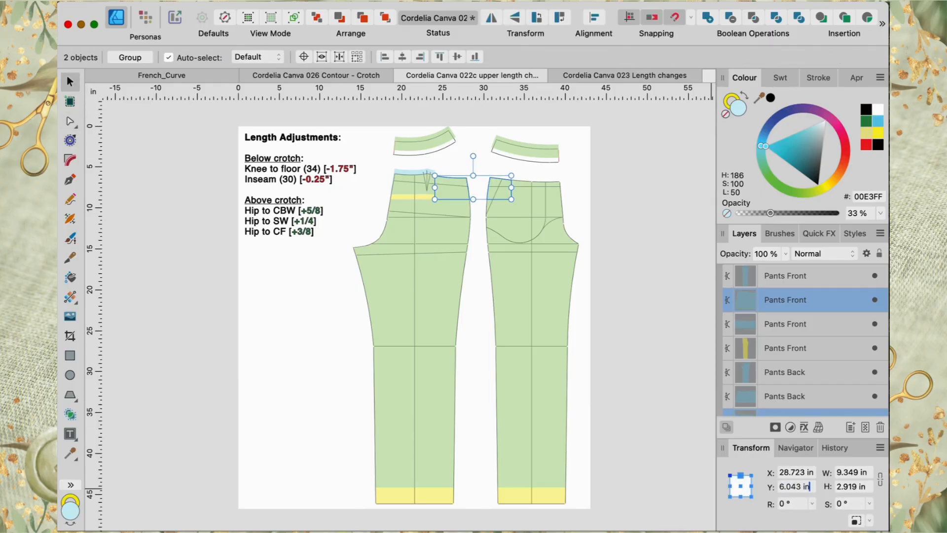
key(Left)
key(Left)
key(Left)
text(-0.25)
key(Return)
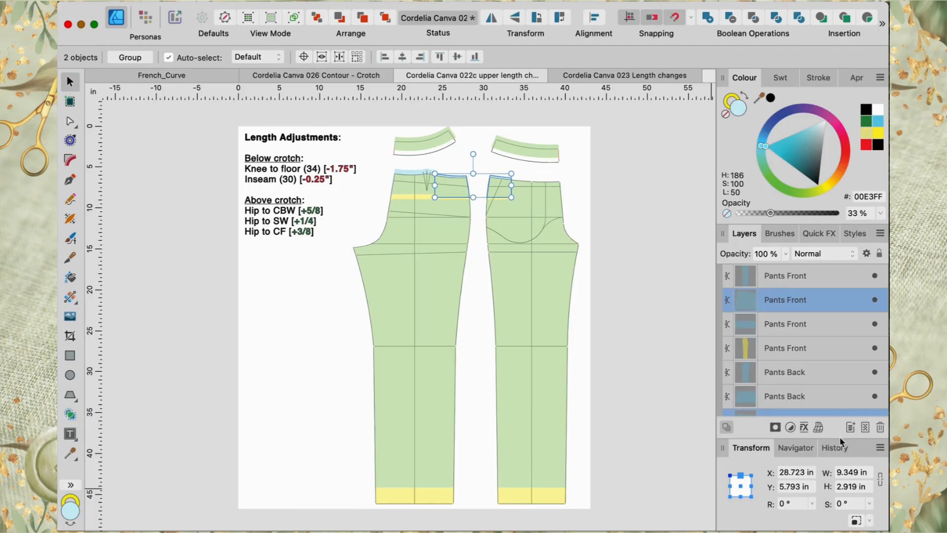
Step: Raise the front piece's centre front section by 3/8 in by subtracting 3/8 from its Y position
click(554, 193)
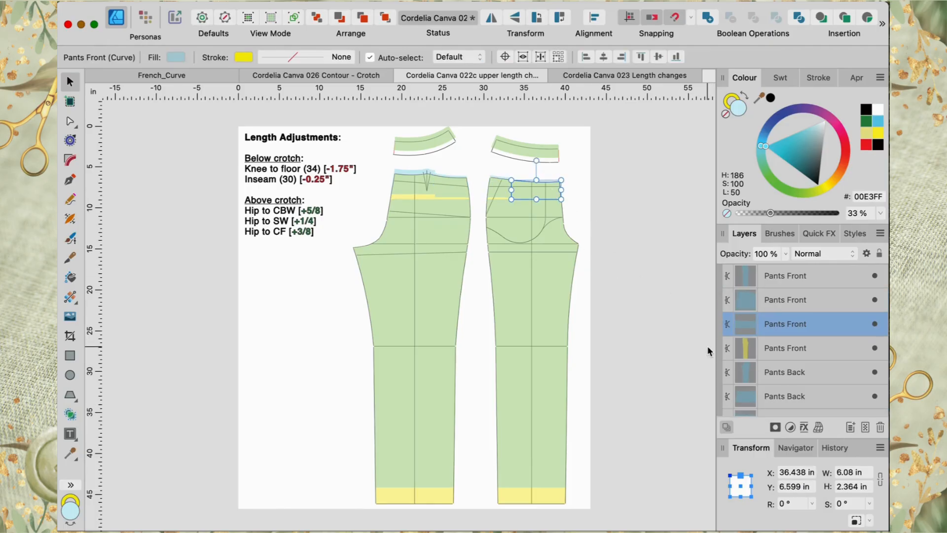
click(791, 486)
key(Right)
key(shift+Left)
key(shift+Left)
text(-3/8)
key(Return)
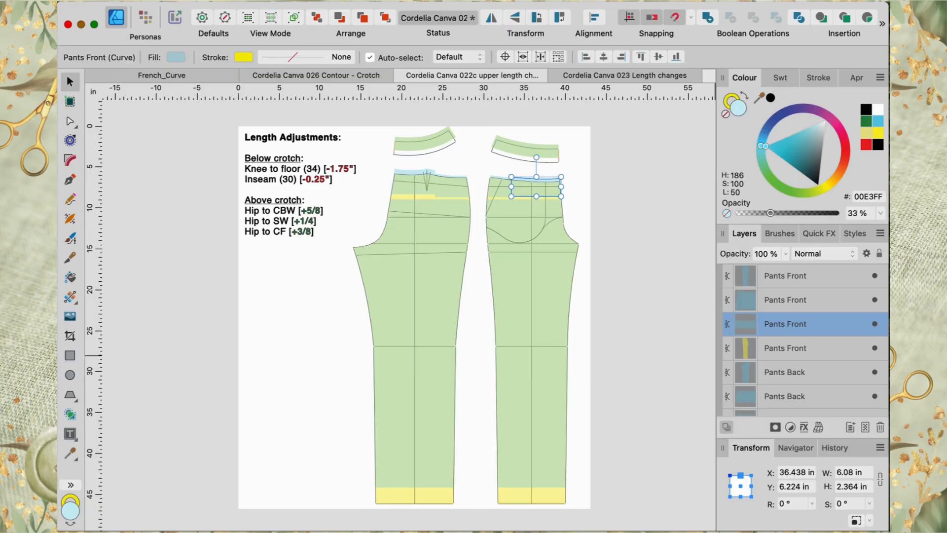
Step: Raise the centre front section a further 1/8 in by subtracting 1/8 from its Y position
scroll(703, 440, up, 5)
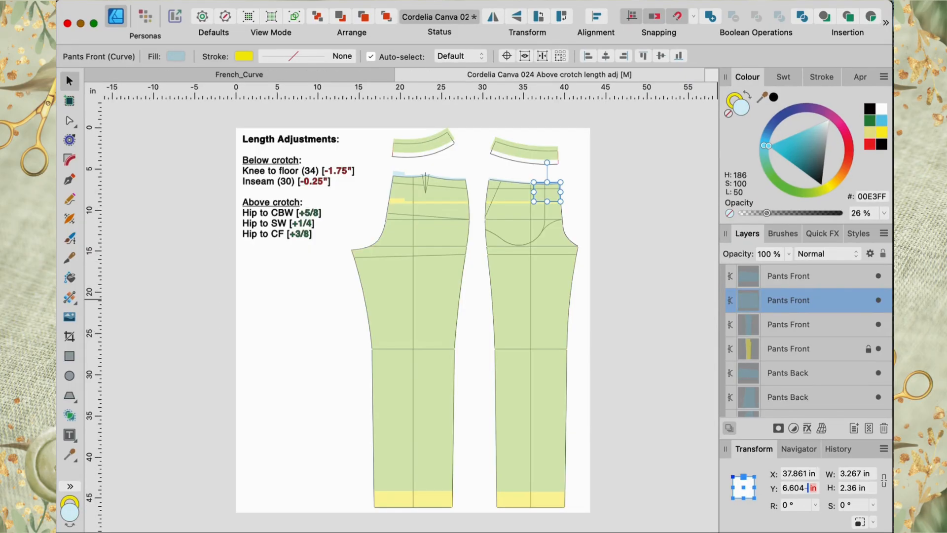
text(-1/)
text(8)
key(Return)
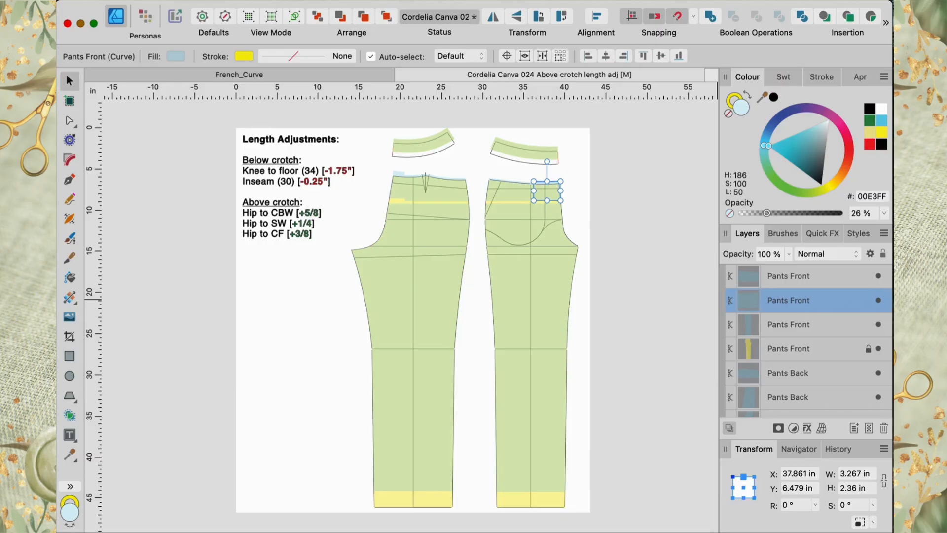
Step: Merge the front piece's two upper sections into one shape using Geometry Add
click(664, 384)
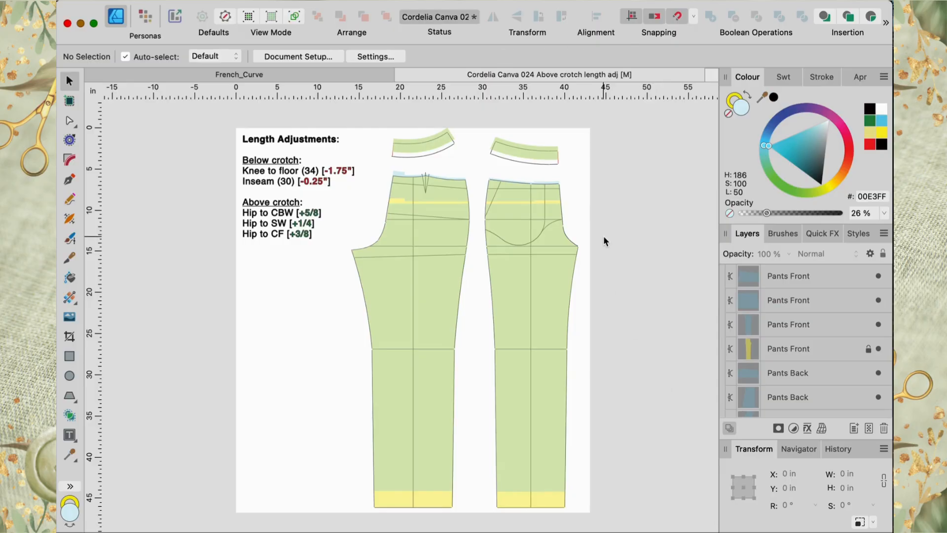
click(545, 190)
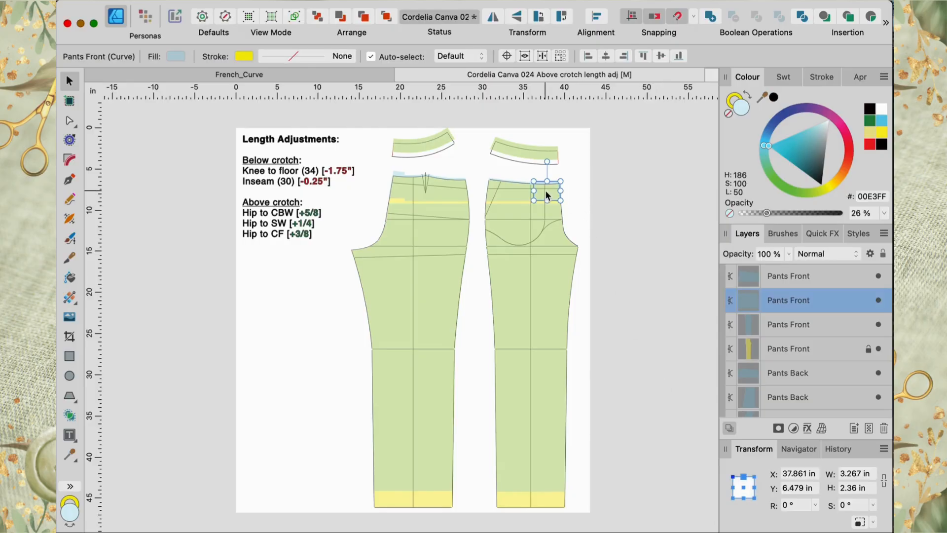
shift+click(516, 195)
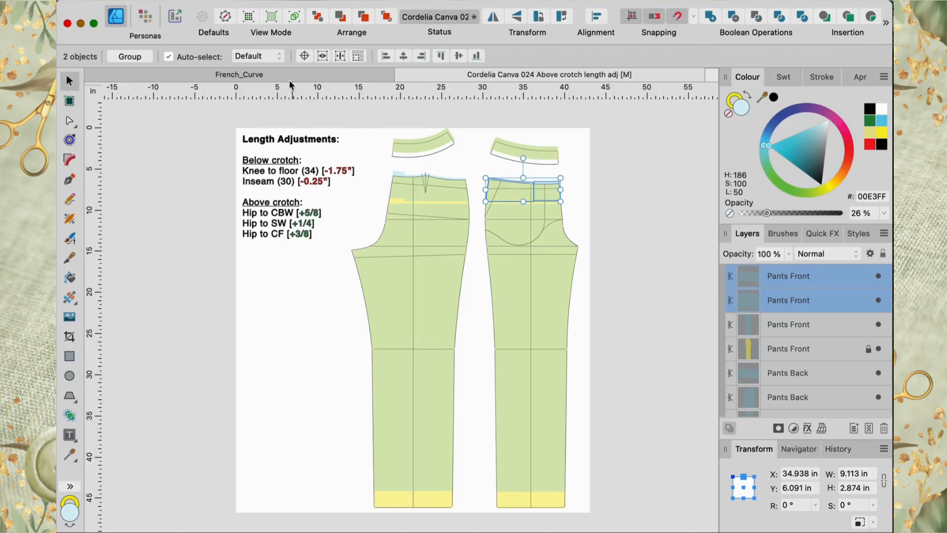
click(244, 0)
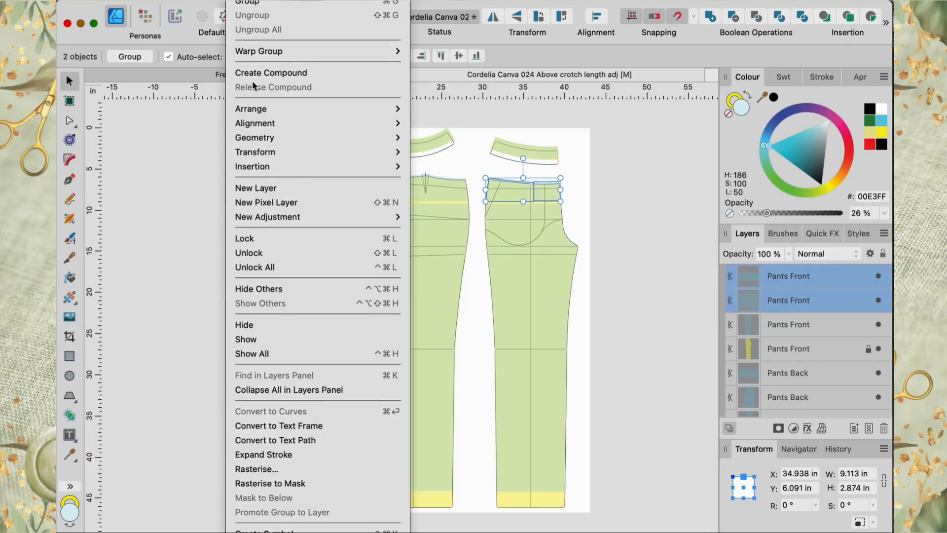
mouse_move(259, 139)
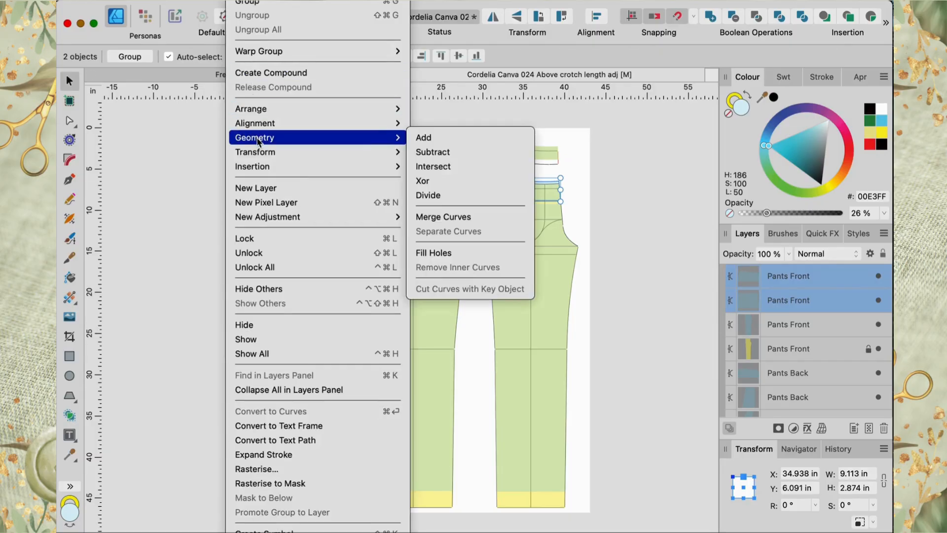
click(427, 137)
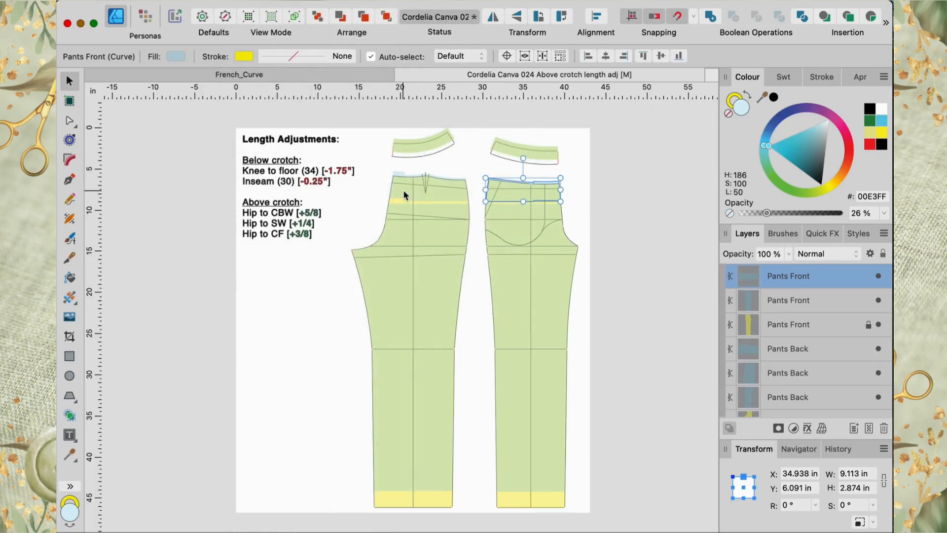
Step: Merge the back piece's two upper sections into one shape using Geometry Add
click(406, 191)
click(393, 199)
click(395, 190)
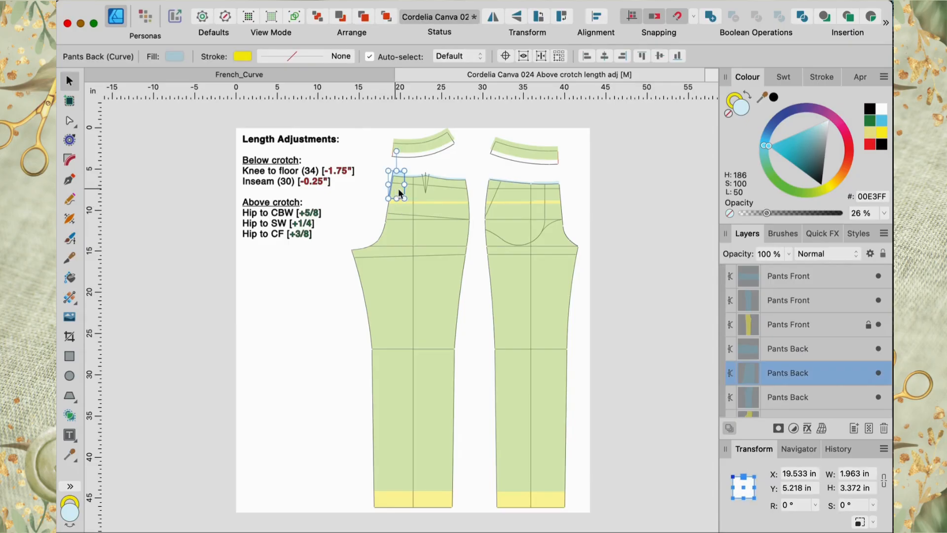
shift+click(425, 196)
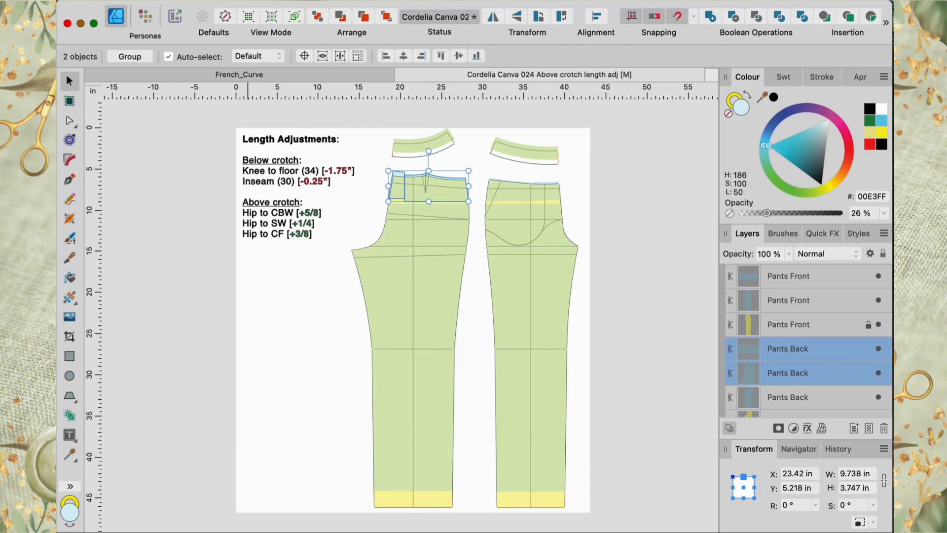
click(248, 0)
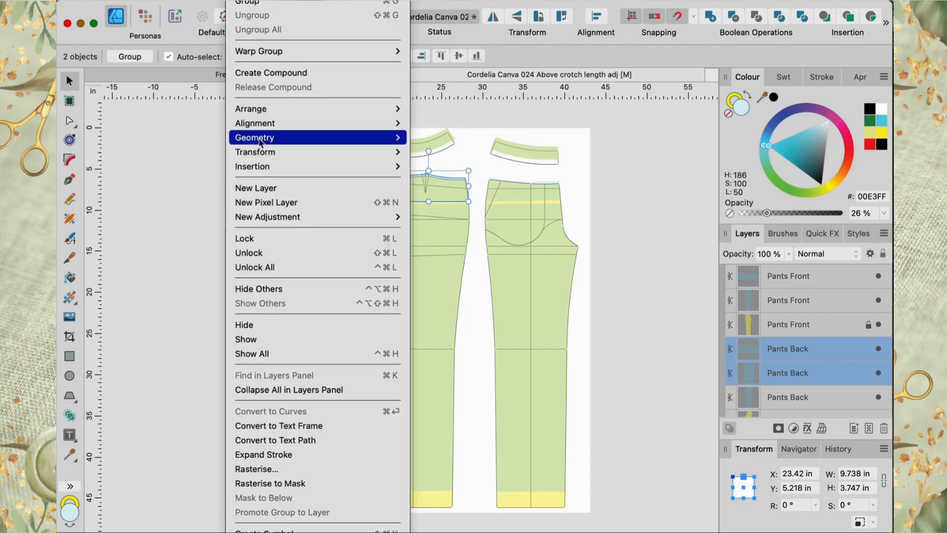
mouse_move(259, 140)
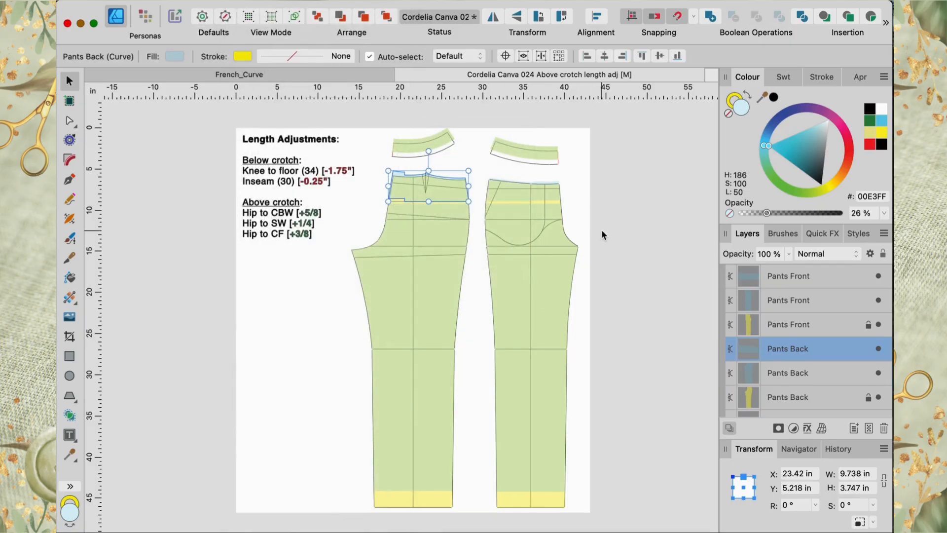
click(602, 231)
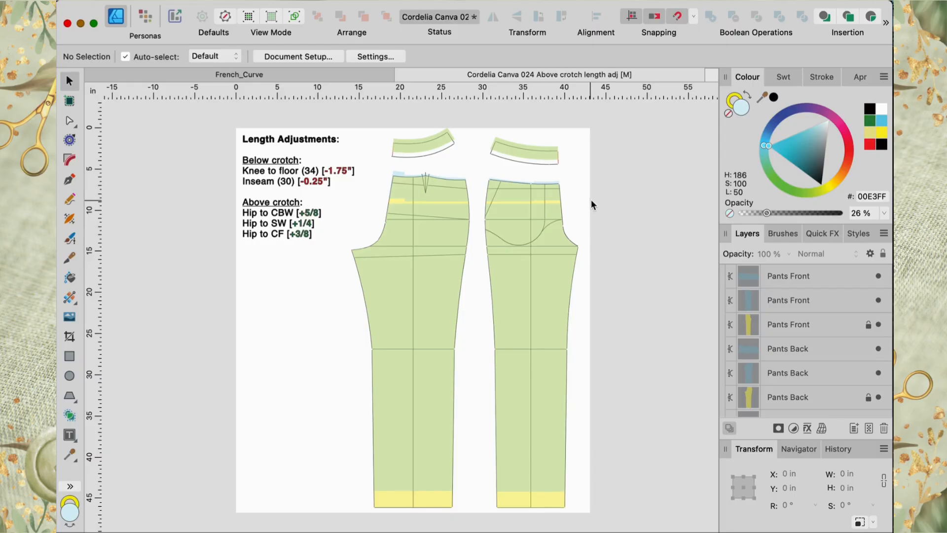
Step: Straighten the bottom edge of the back piece's upper section by lowering its end nodes and deleting the extra nodes
scroll(593, 199, up, 5)
scroll(593, 200, up, 1)
scroll(594, 199, left, 6)
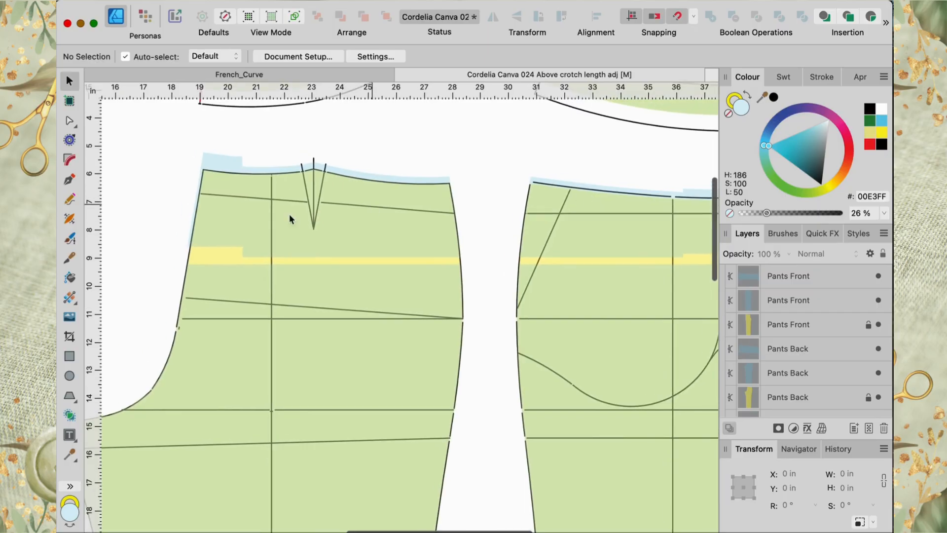
click(232, 233)
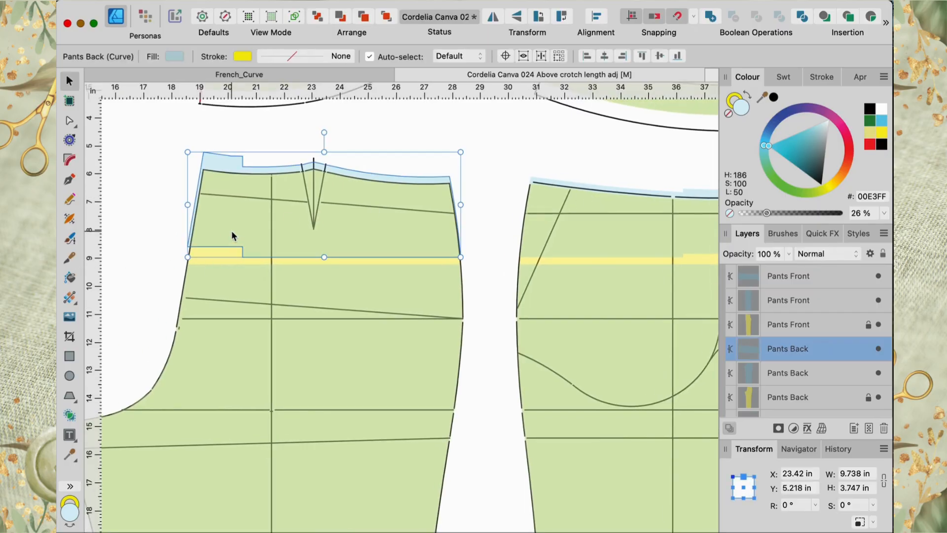
click(70, 121)
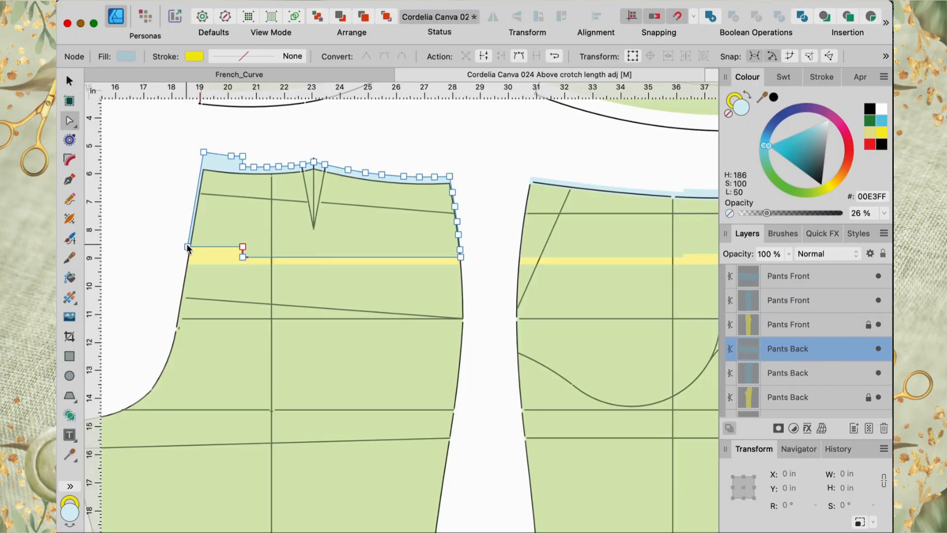
drag(187, 246, 188, 264)
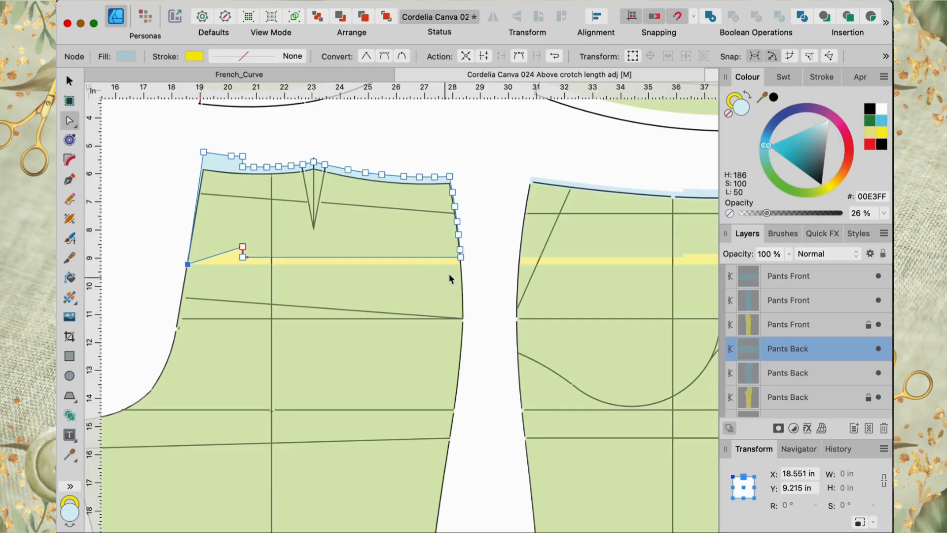
drag(460, 258, 461, 264)
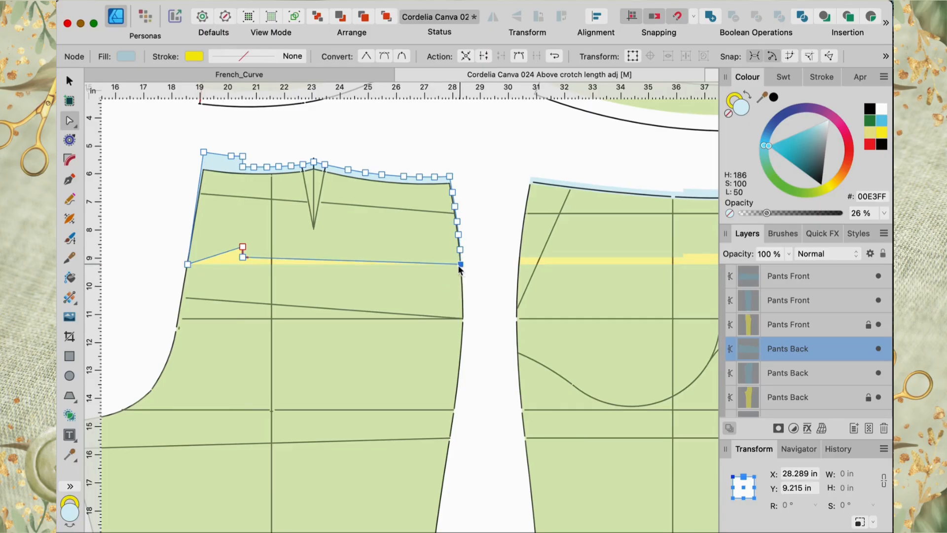
key(Delete)
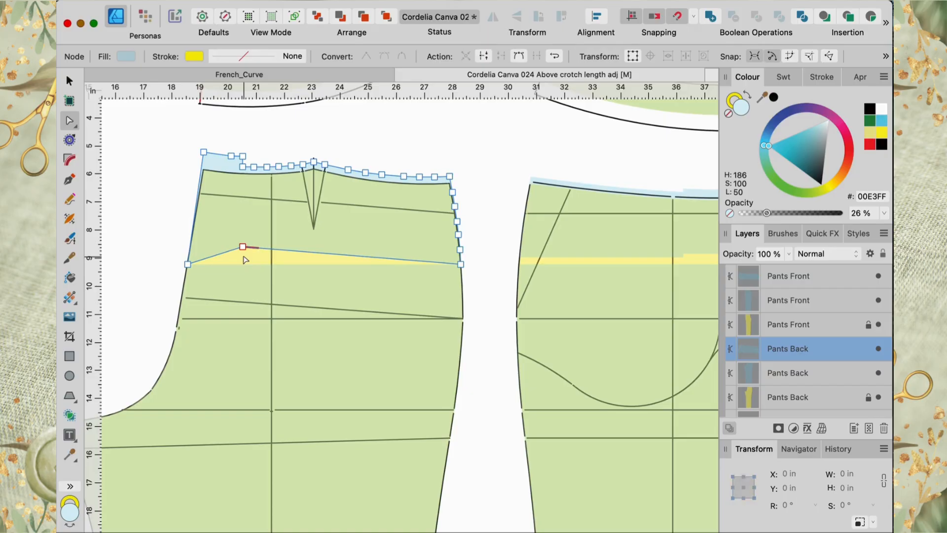
key(Delete)
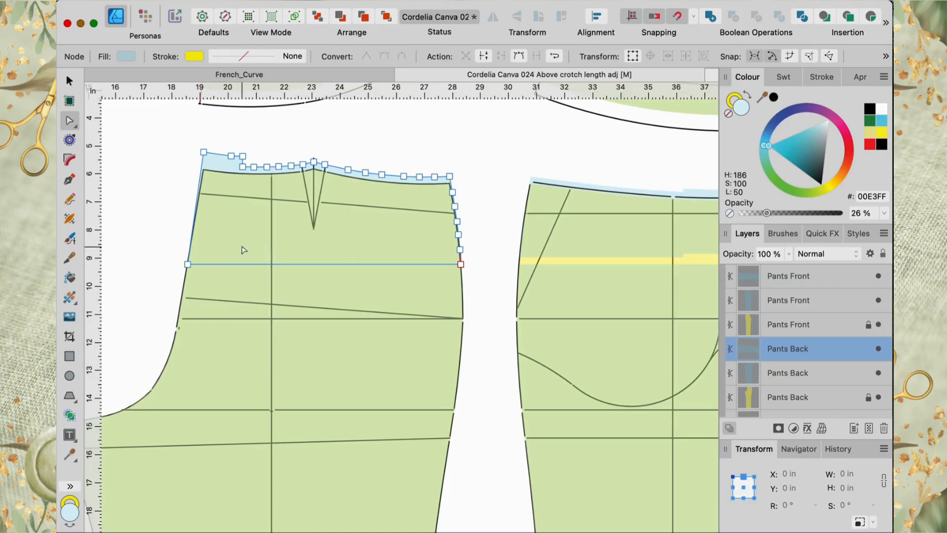
Step: Straighten the bottom edge of the front piece's upper section by lowering its end nodes and deleting the extra middle nodes
scroll(413, 339, right, 10)
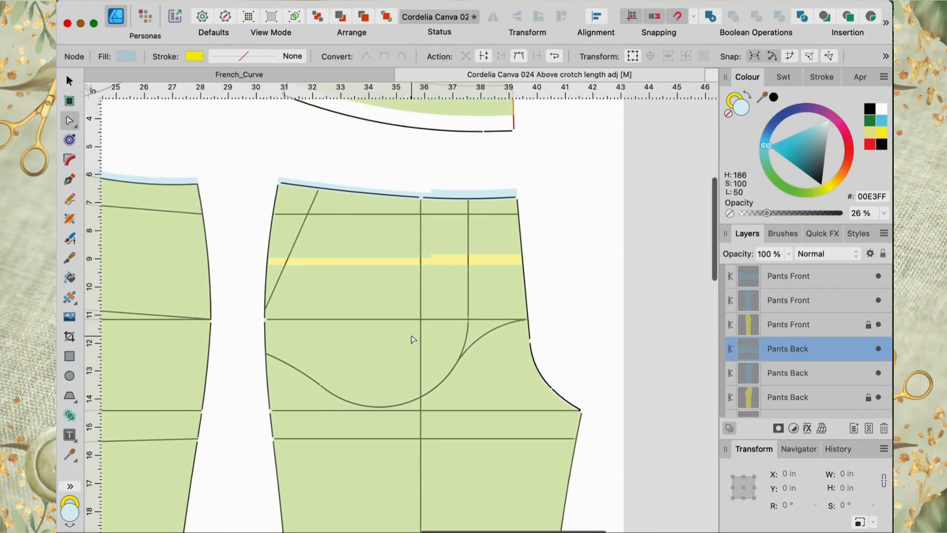
click(460, 228)
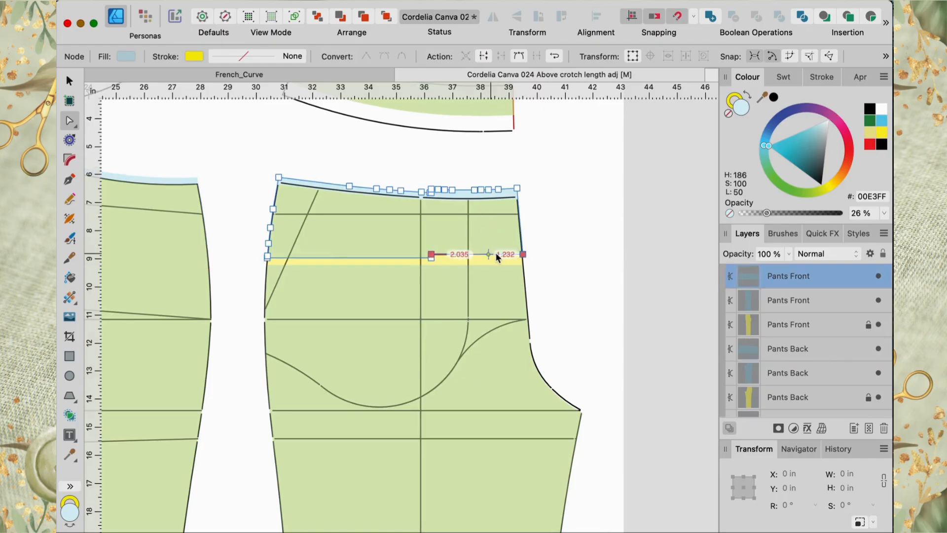
drag(523, 255, 523, 265)
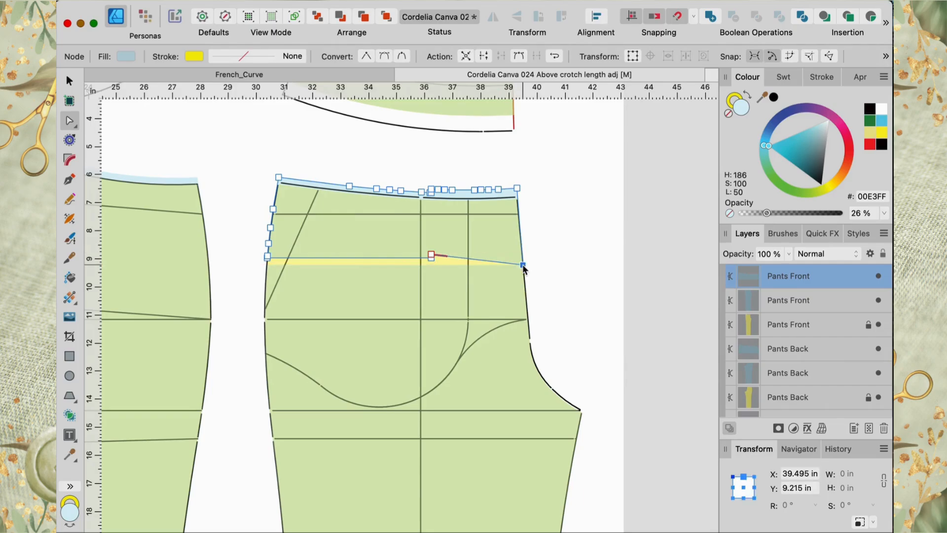
drag(267, 256, 267, 265)
click(431, 254)
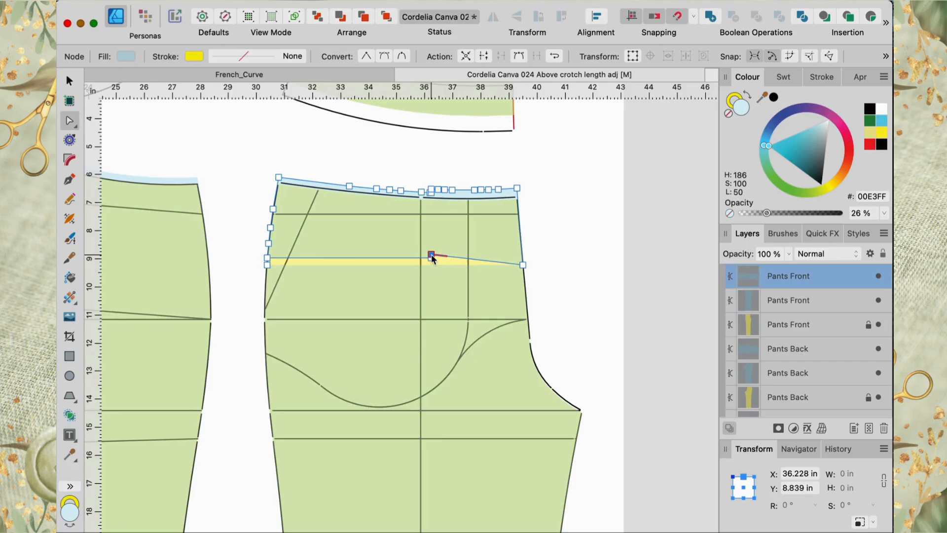
key(Delete)
click(431, 257)
key(Delete)
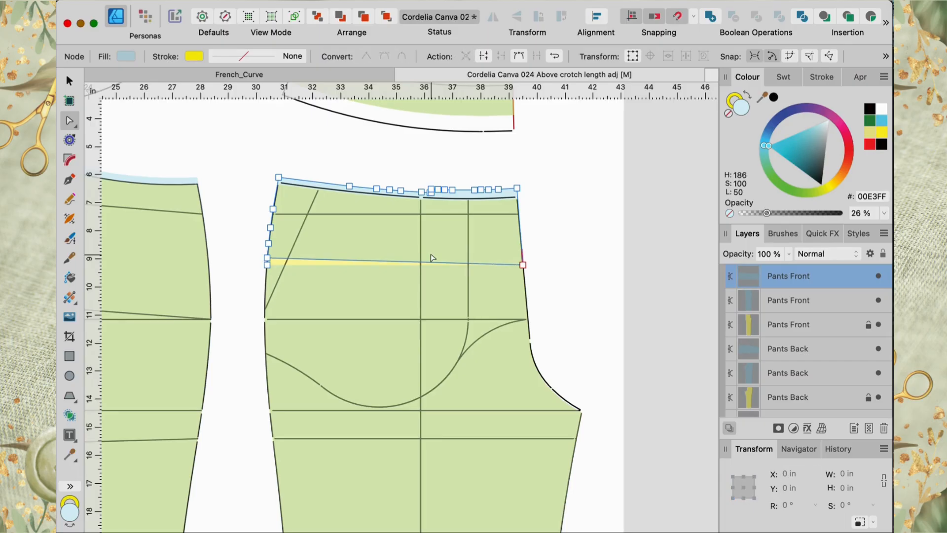
drag(266, 257, 266, 266)
Step: Merge the front piece's upper section with the rest of the front piece using Geometry Add
scroll(410, 304, down, 5)
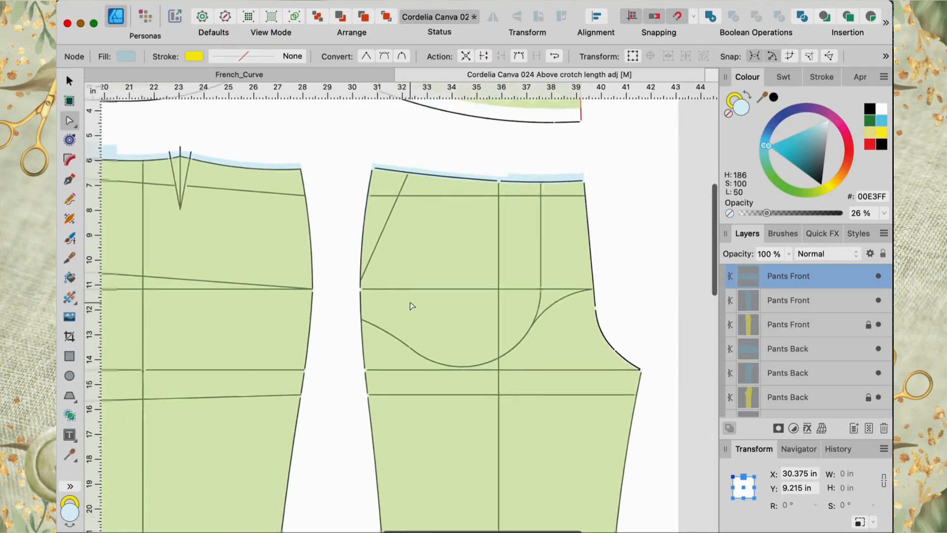
scroll(412, 306, left, 3)
click(458, 241)
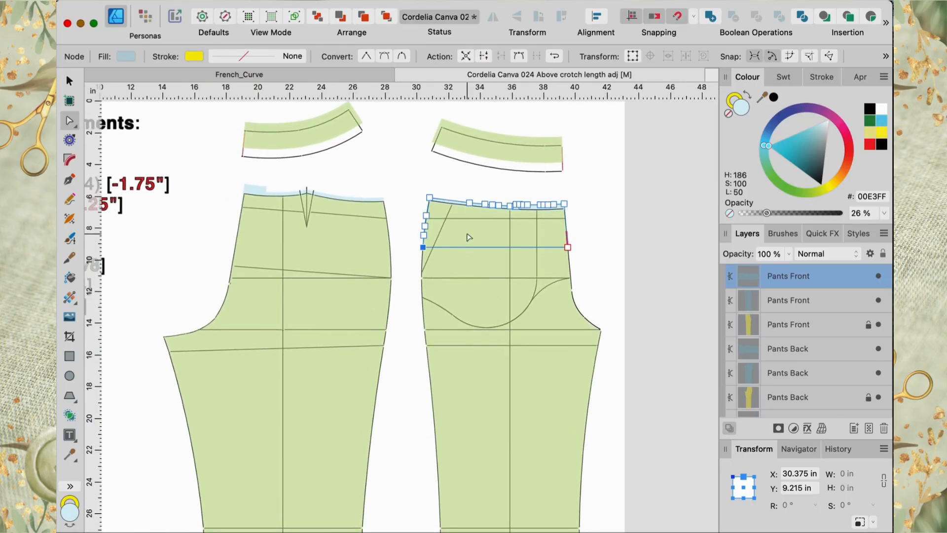
key(v)
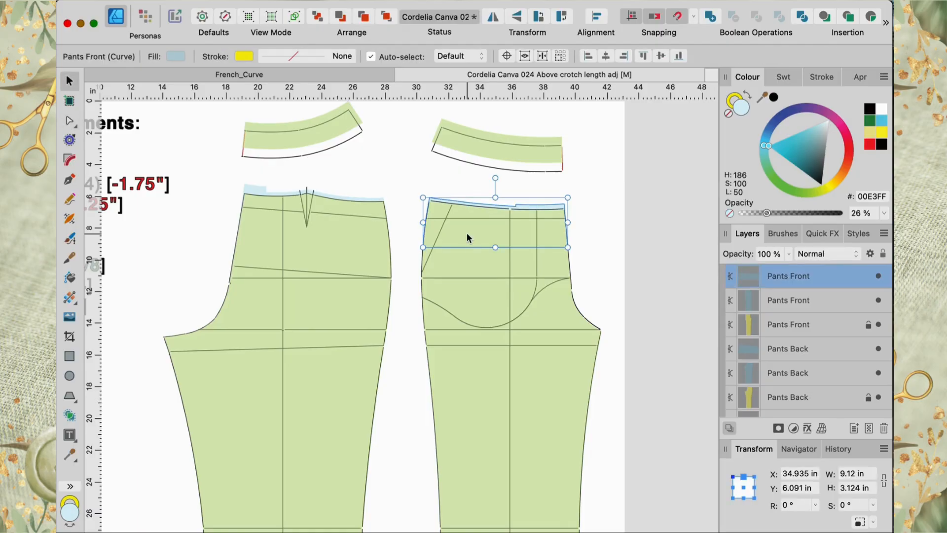
shift+click(479, 267)
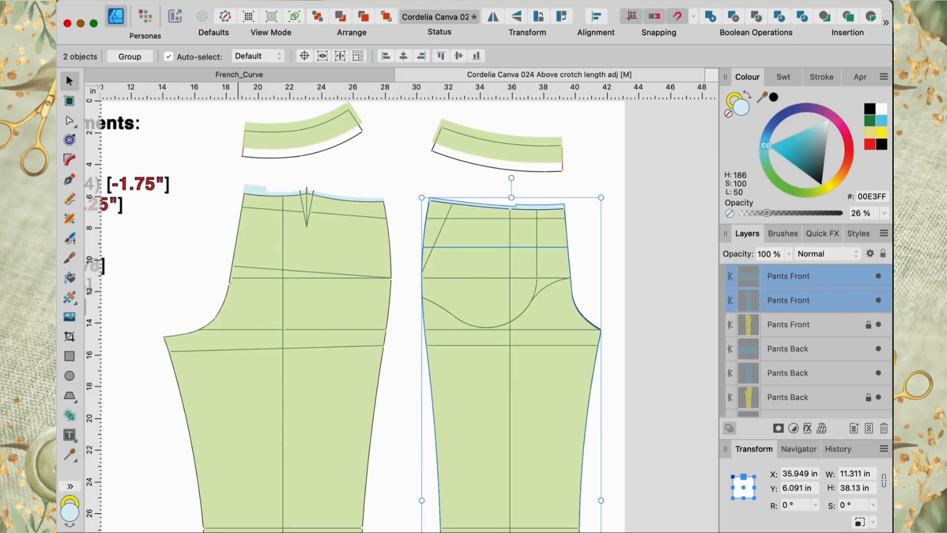
click(238, 0)
mouse_move(389, 137)
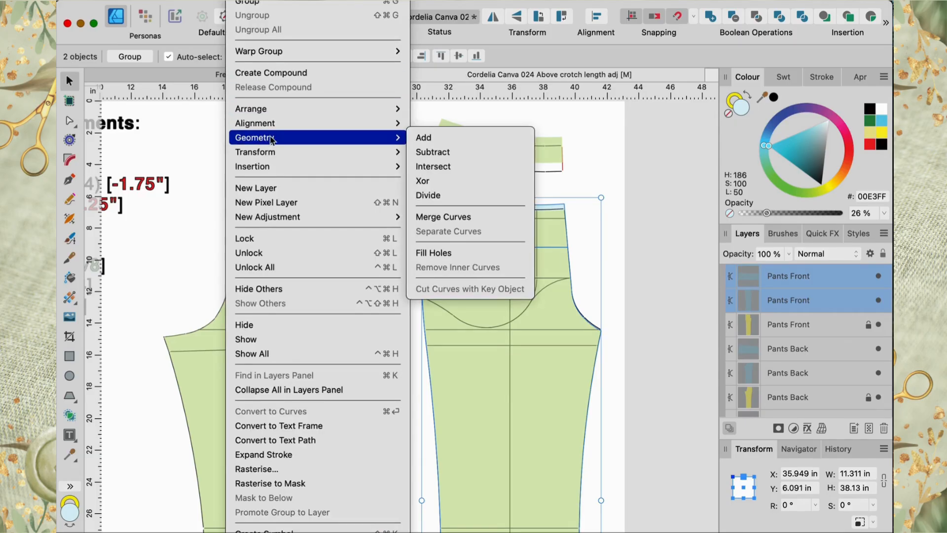
click(428, 140)
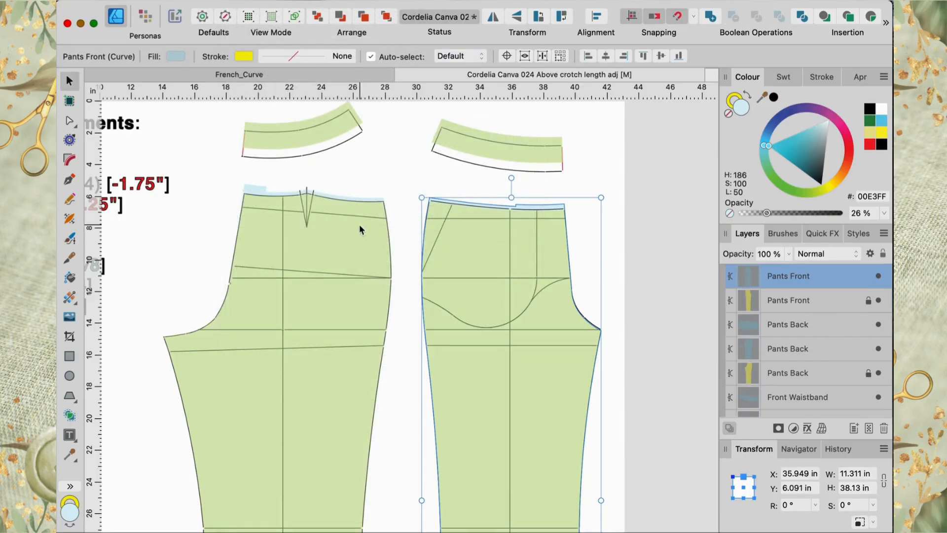
Step: Merge the back piece's upper section with the rest of the back piece using Geometry Add
click(348, 226)
shift+click(347, 262)
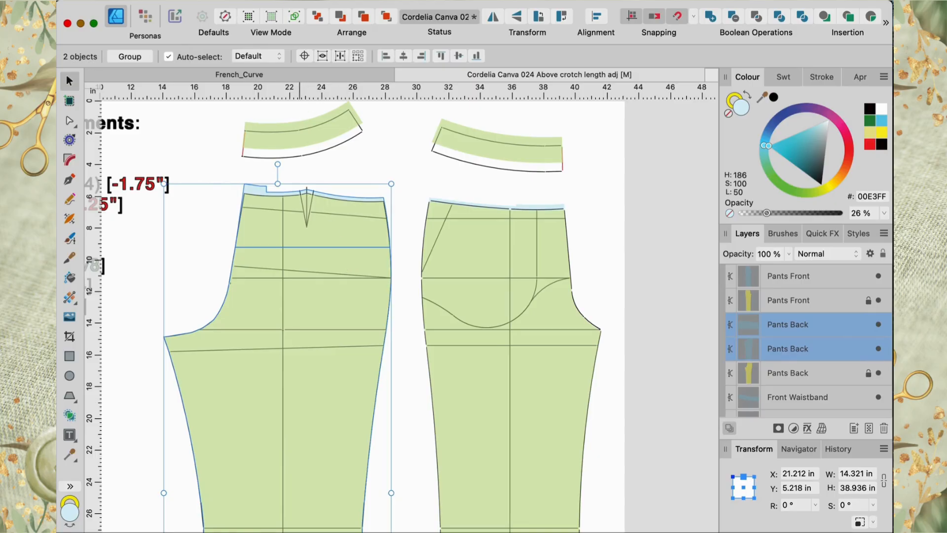
click(242, 0)
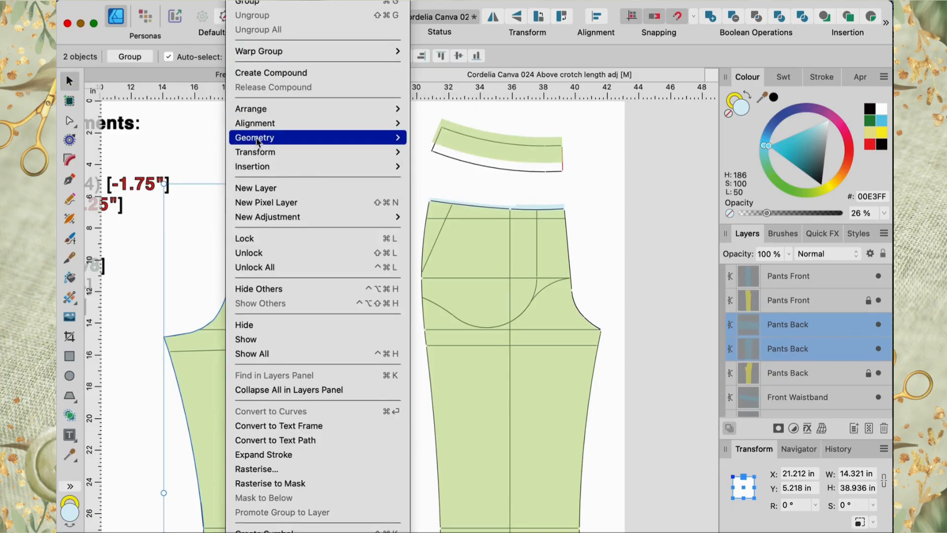
mouse_move(255, 142)
click(429, 139)
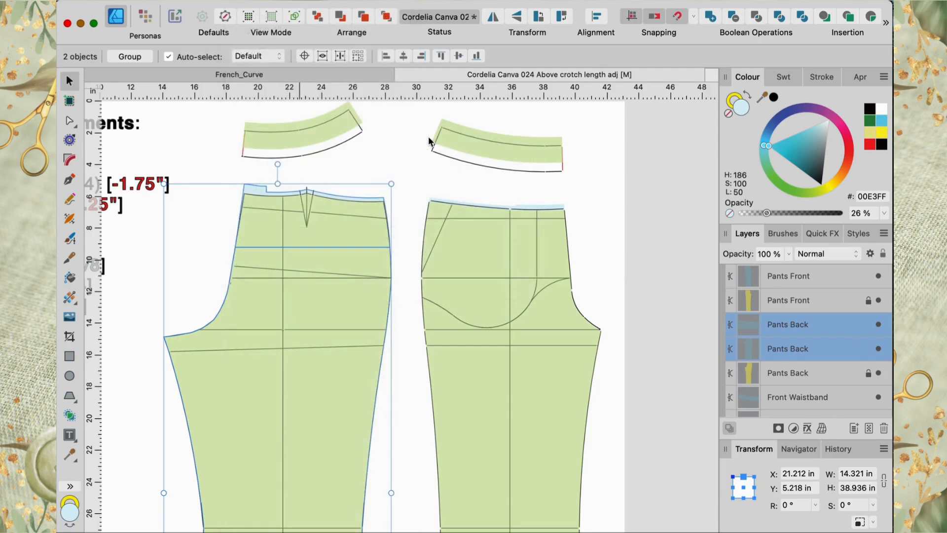
Step: Hide the locked original Pants Back and Pants Front reference layers
scroll(598, 233, down, 3)
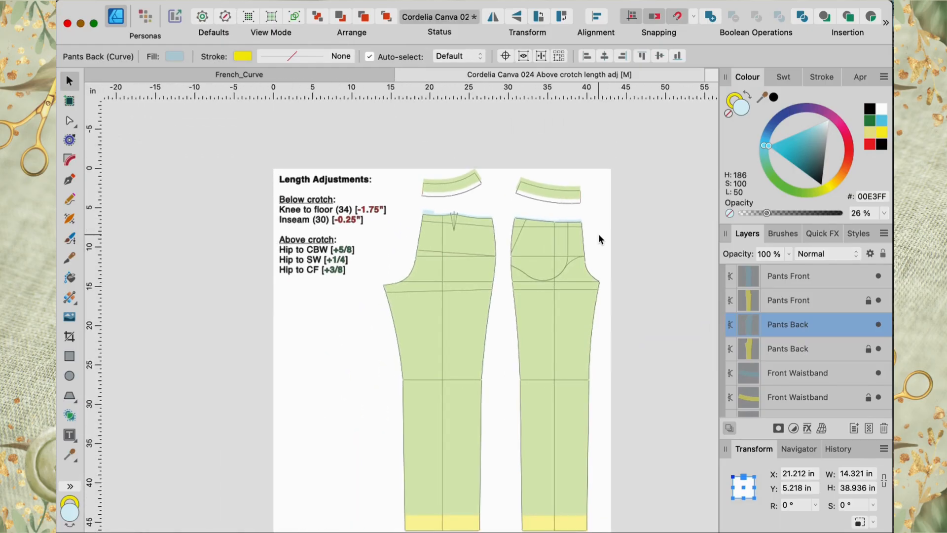
scroll(599, 234, down, 2)
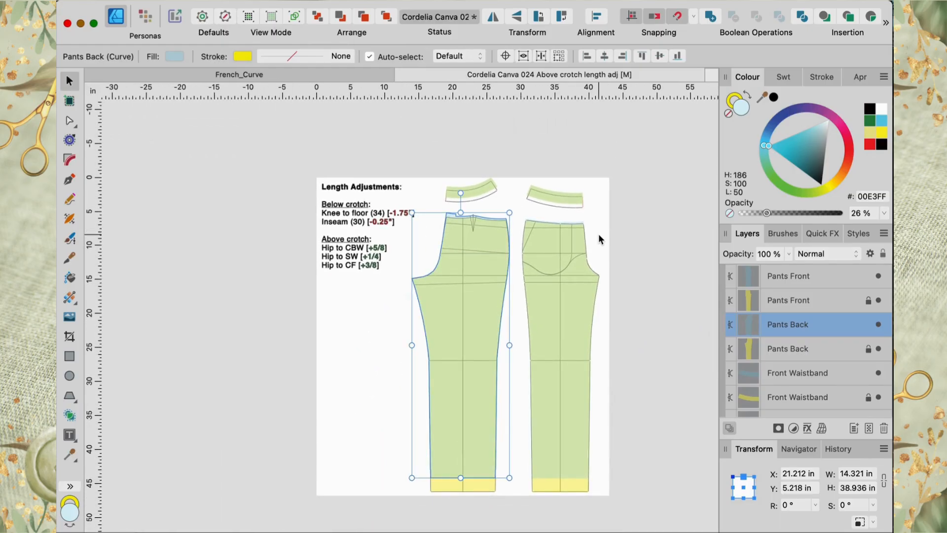
scroll(598, 234, right, 3)
scroll(599, 234, down, 2)
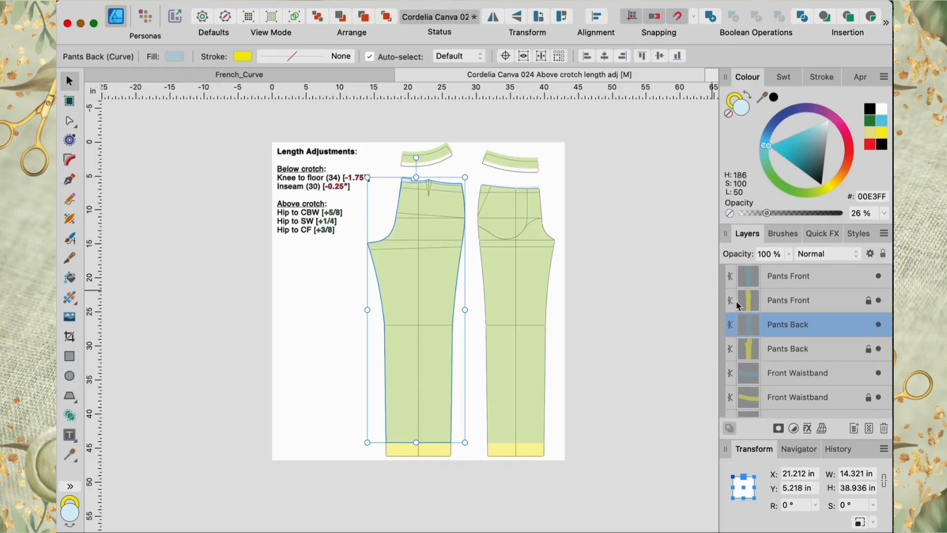
click(848, 355)
right_click(832, 349)
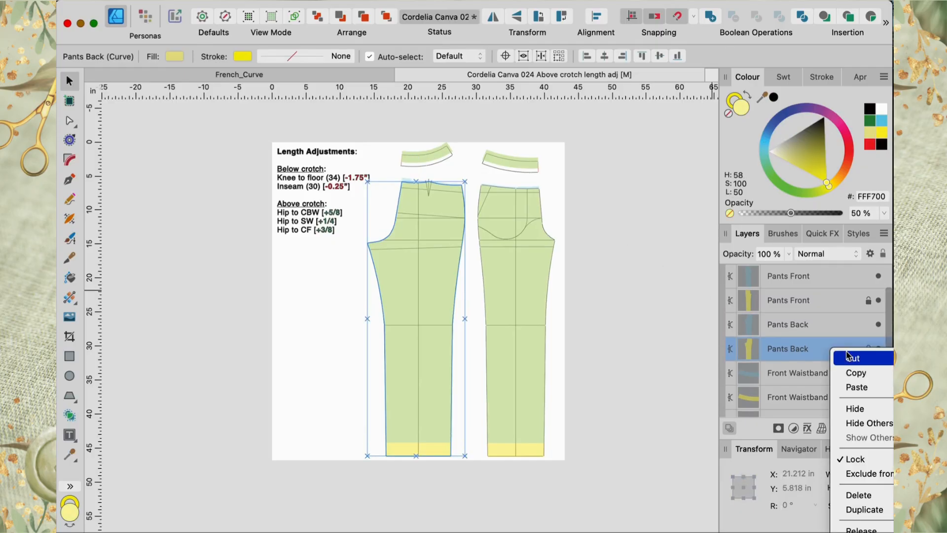
click(855, 409)
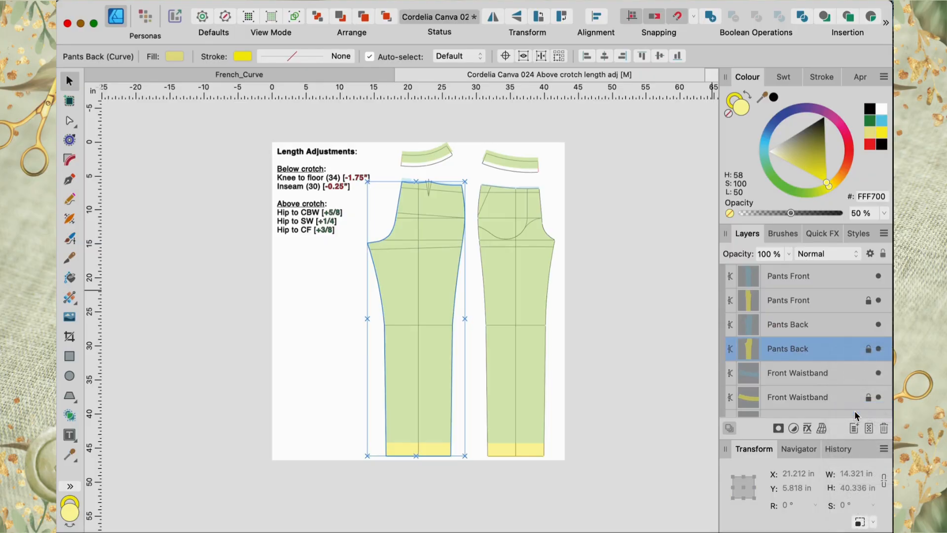
click(815, 302)
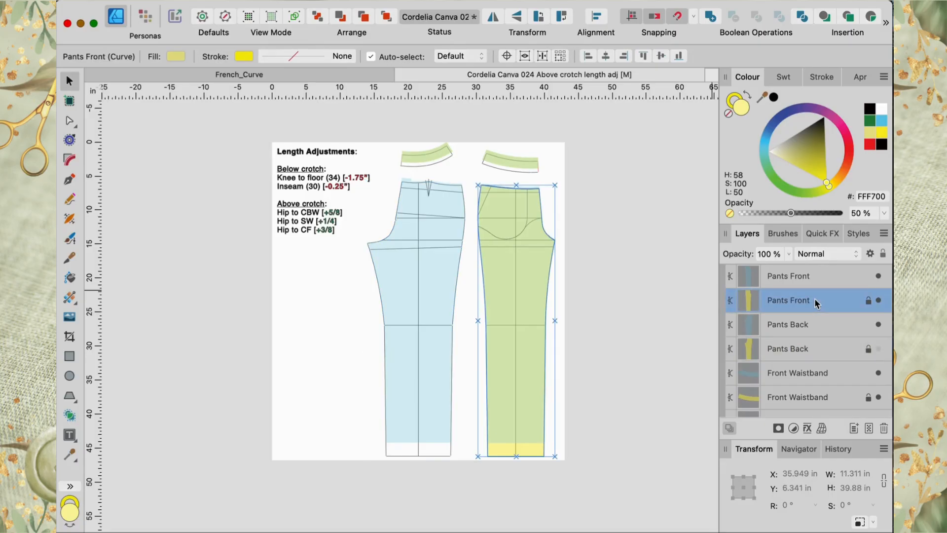
right_click(815, 301)
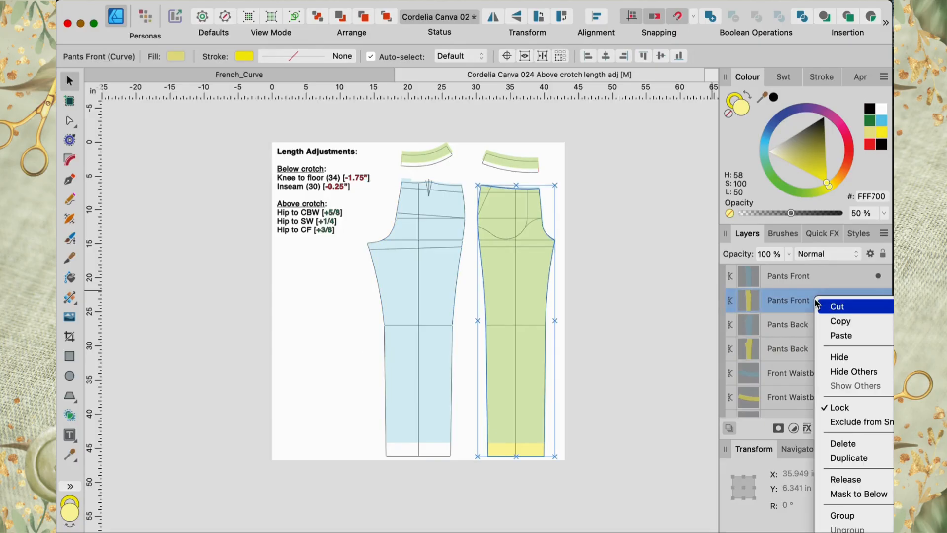
click(839, 356)
click(631, 337)
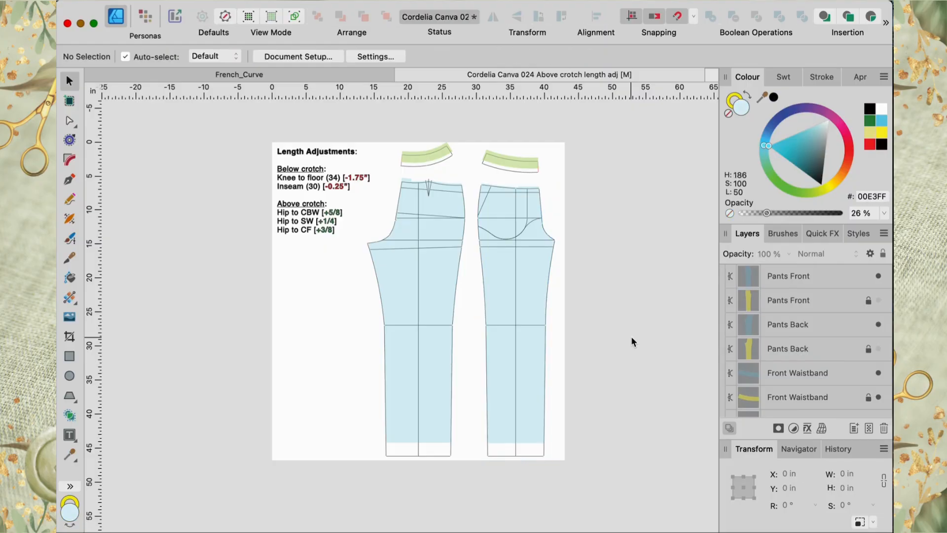
Step: Trace a new waistline curve with the Pen tool along the back piece's waist edge, across the dart, from side to side
scroll(632, 338, up, 5)
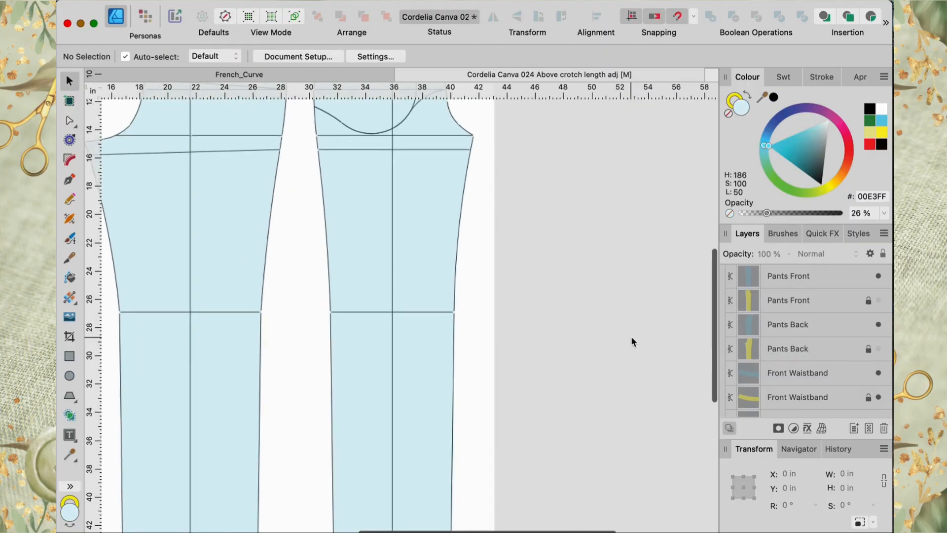
scroll(631, 337, up, 5)
scroll(631, 337, left, 3)
scroll(632, 341, up, 5)
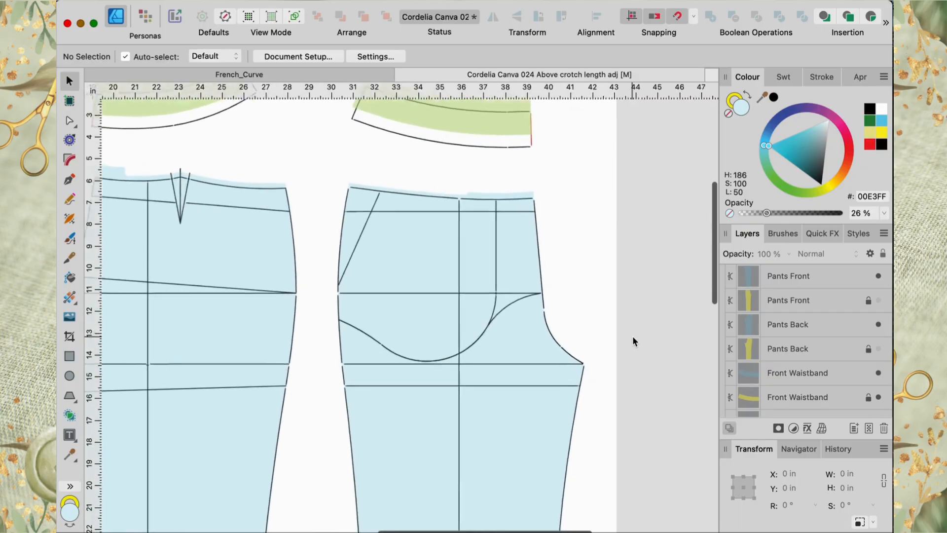
scroll(632, 340, left, 3)
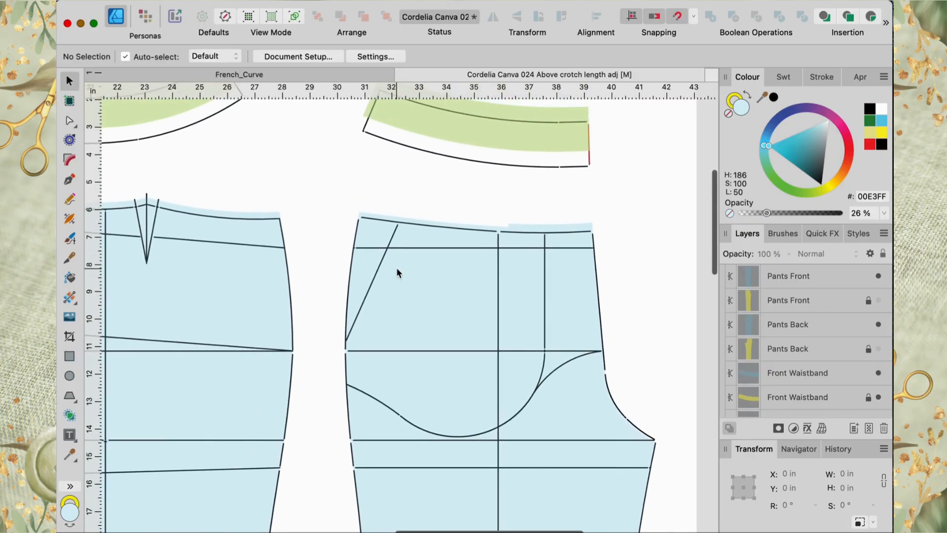
scroll(371, 267, left, 3)
scroll(370, 267, down, 2)
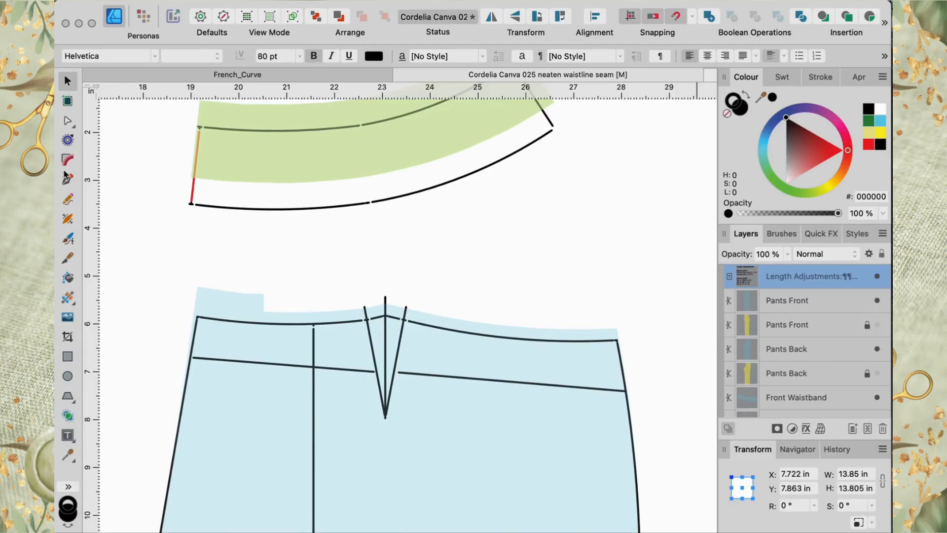
click(67, 178)
click(199, 316)
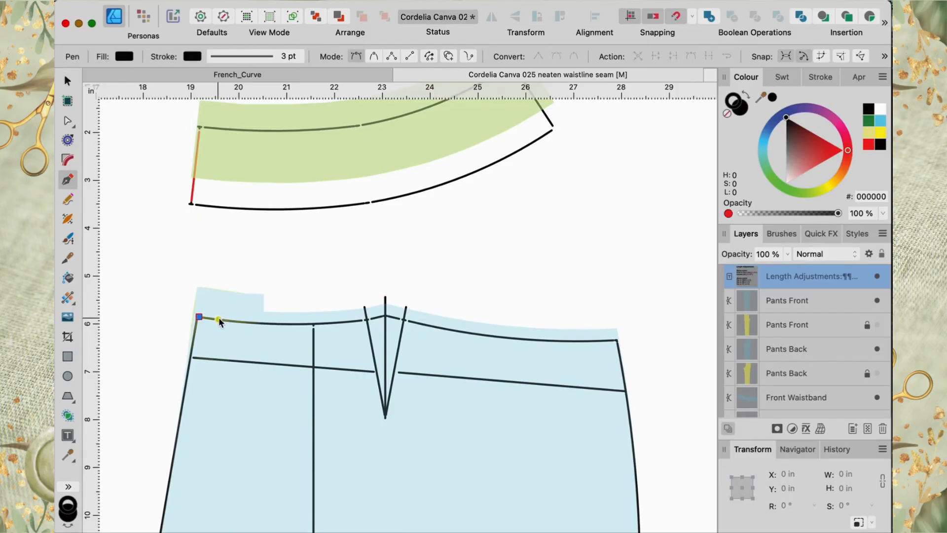
click(251, 323)
click(273, 323)
click(297, 324)
click(314, 324)
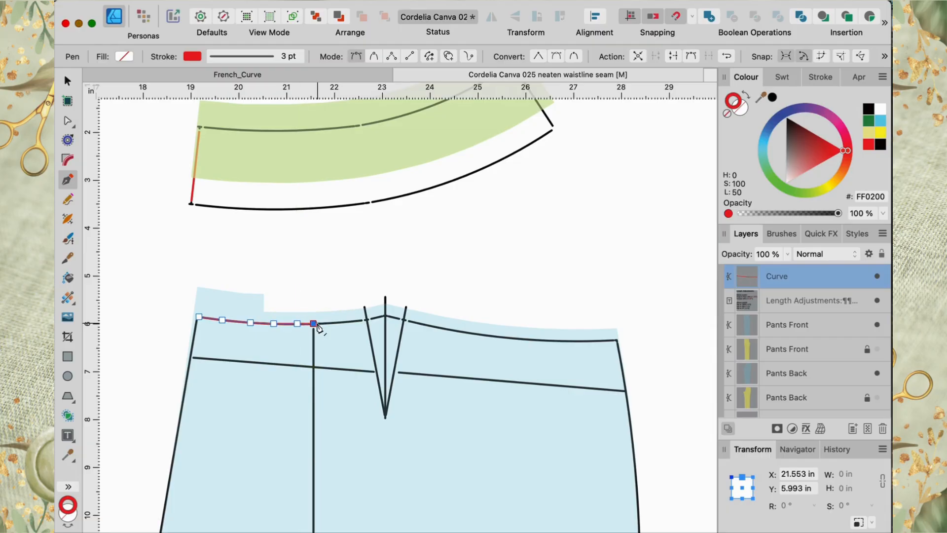
click(337, 323)
click(350, 322)
click(365, 319)
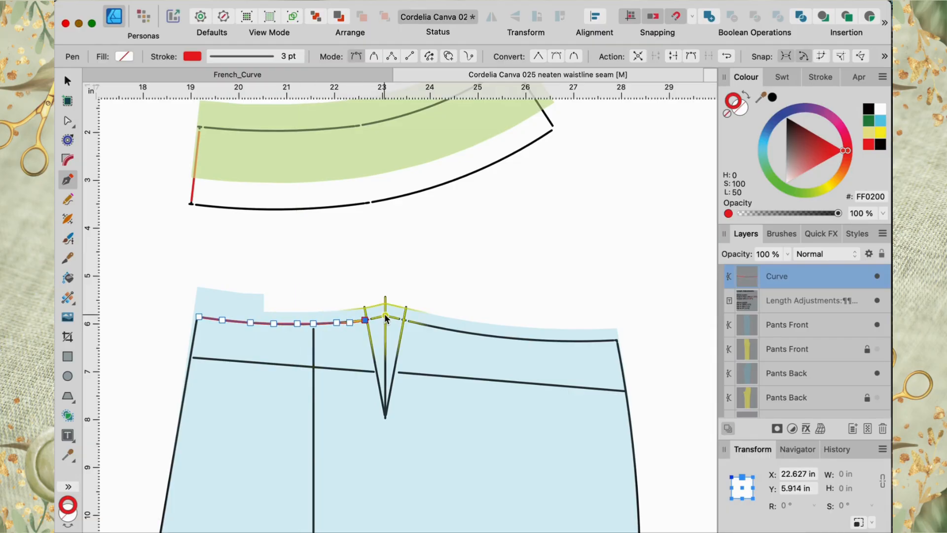
click(385, 316)
click(403, 319)
click(415, 322)
click(436, 327)
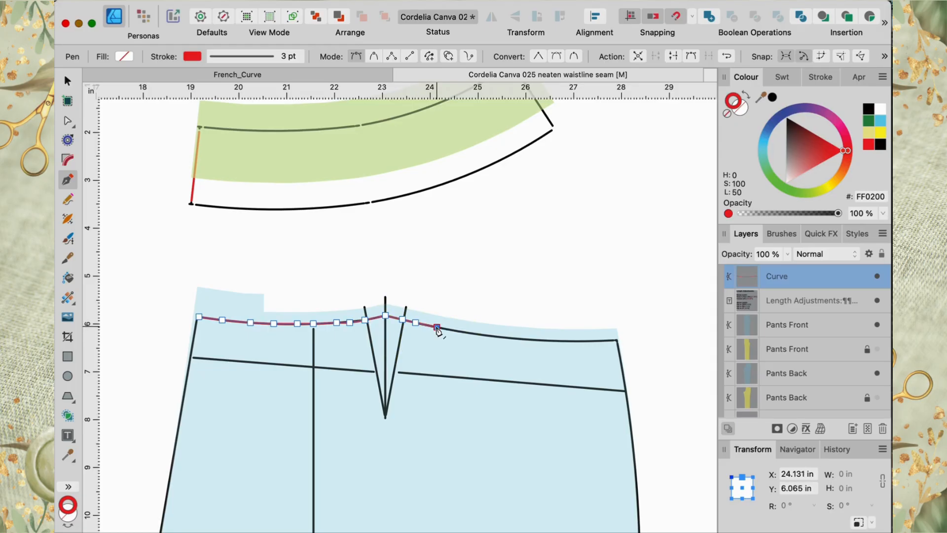
click(468, 333)
click(489, 335)
click(509, 338)
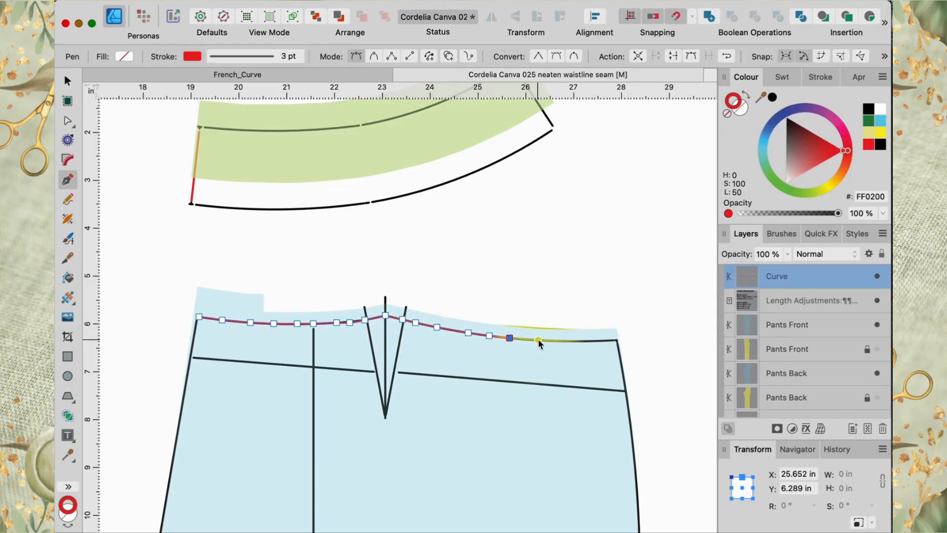
click(538, 340)
click(563, 341)
click(585, 340)
click(603, 341)
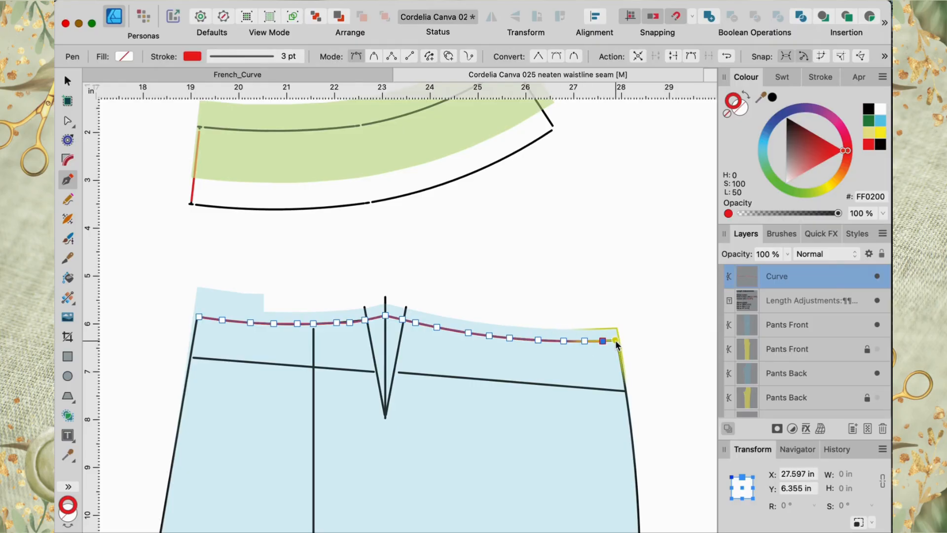
click(617, 341)
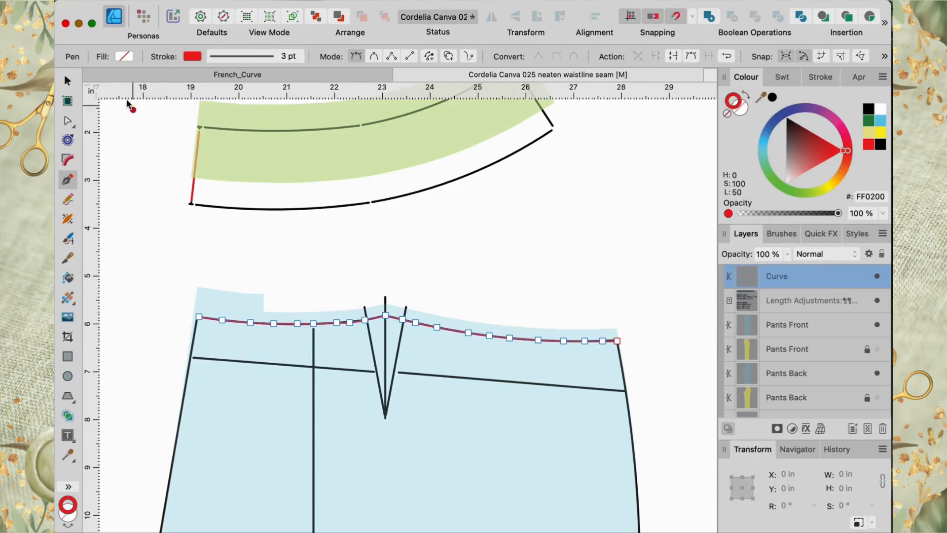
Step: Nudge the traced waistline curve upward above the back piece's waist edge
click(69, 81)
drag(418, 312, 419, 314)
key(Up)
key(Up)
key(Up)
key(Up)
key(Up)
key(Up)
key(Up)
key(Up)
key(Up)
key(Up)
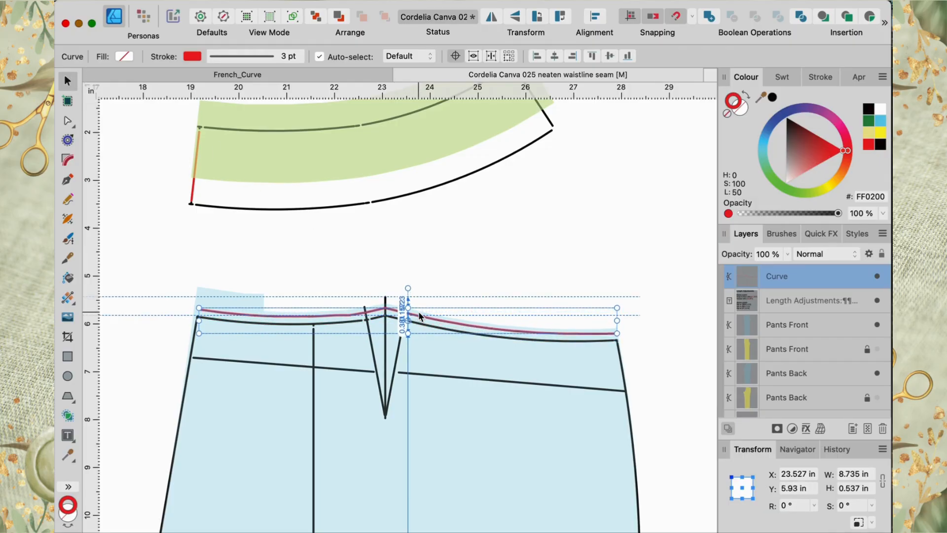
key(Up)
key(Up)
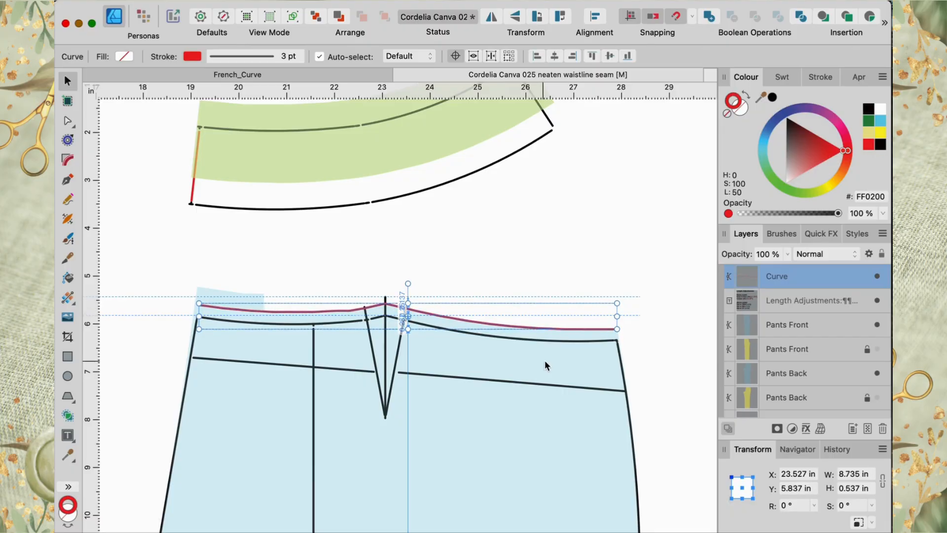
Step: Fine-tune the traced waistline curve's vertical position so it sits just above the back piece's side waist corner
scroll(611, 397, up, 5)
key(Up)
key(Up)
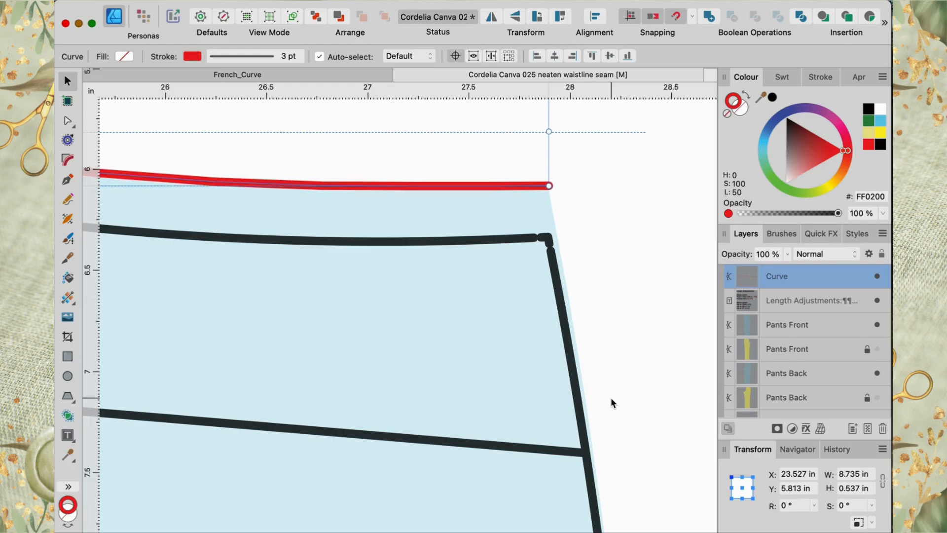
drag(497, 186, 496, 189)
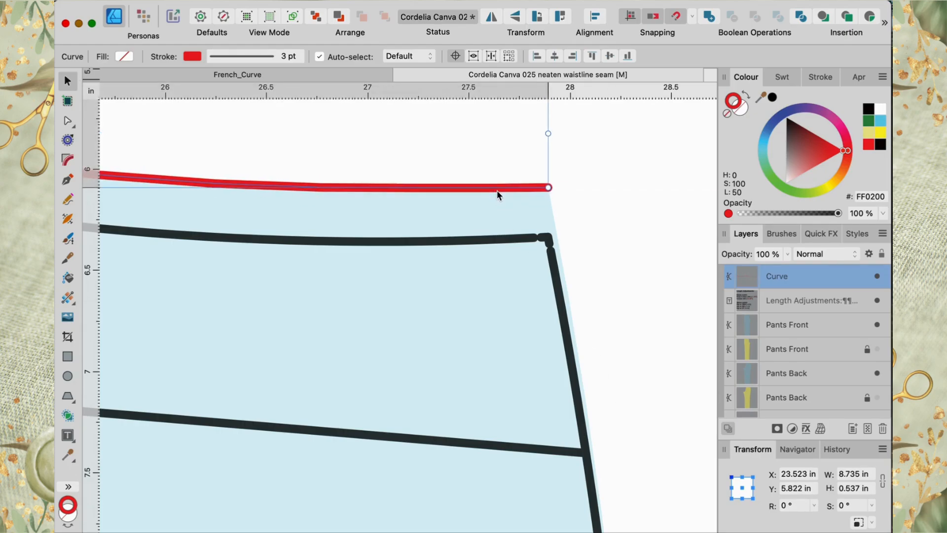
Step: Move the transform origin to the curve's right end and rotate the waistline curve about -2.3° so its left end rises
scroll(438, 164, down, 5)
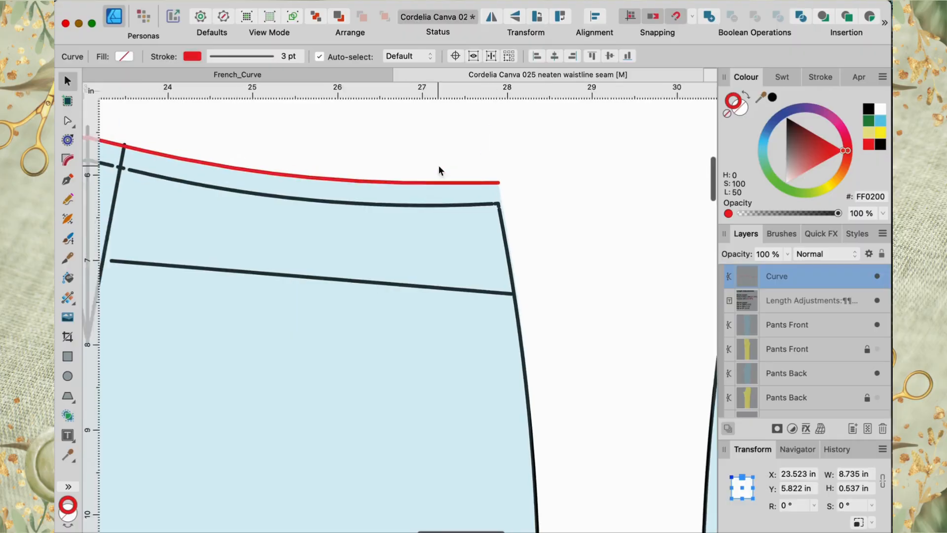
scroll(442, 173, down, 3)
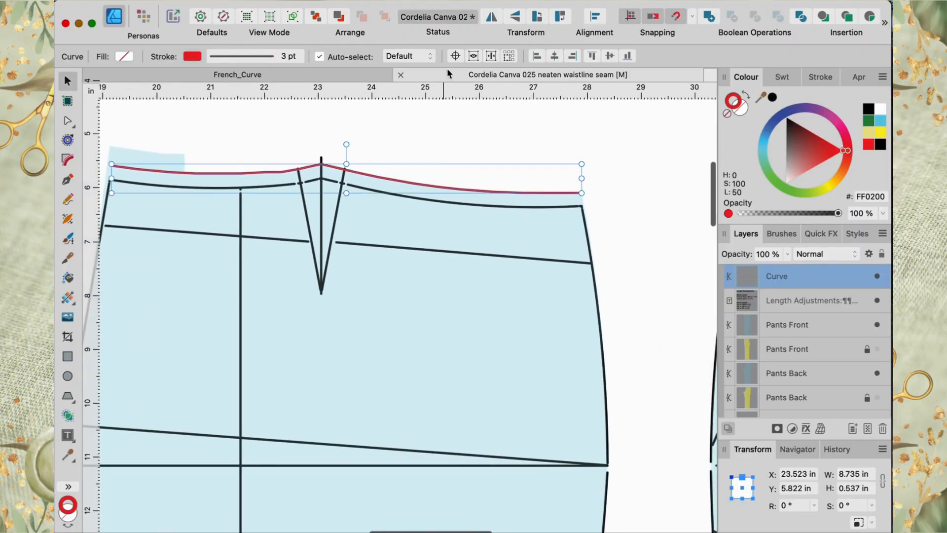
click(455, 56)
drag(346, 178, 581, 193)
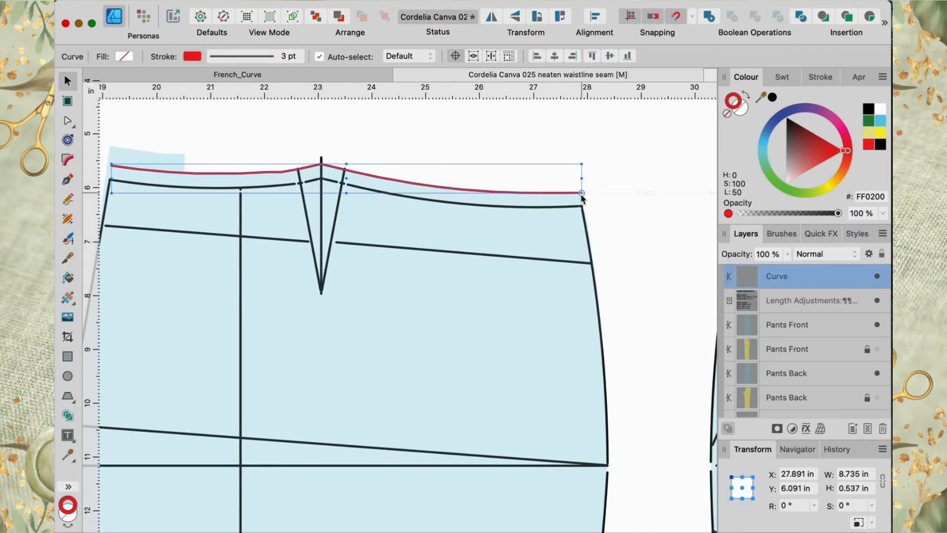
scroll(178, 165, left, 2)
scroll(178, 165, up, 1)
scroll(186, 146, left, 2)
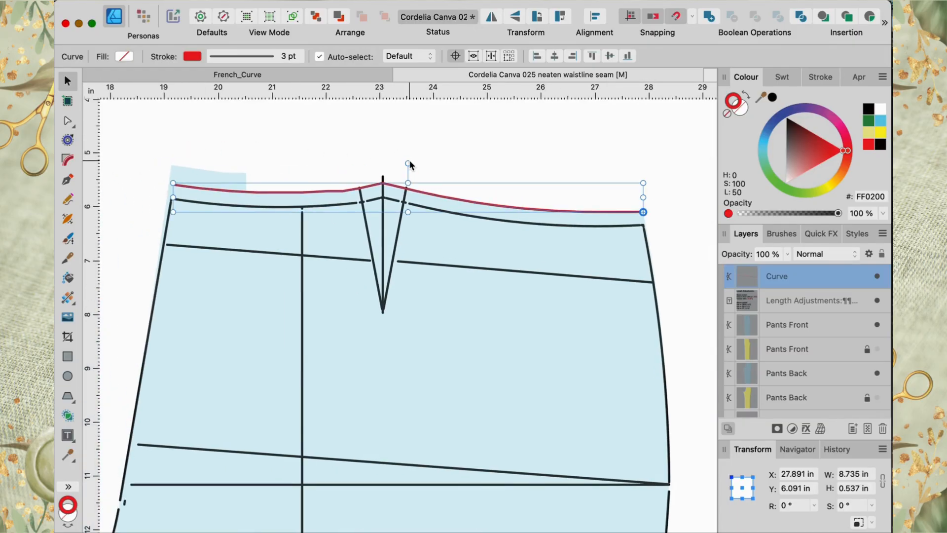
drag(409, 153, 410, 151)
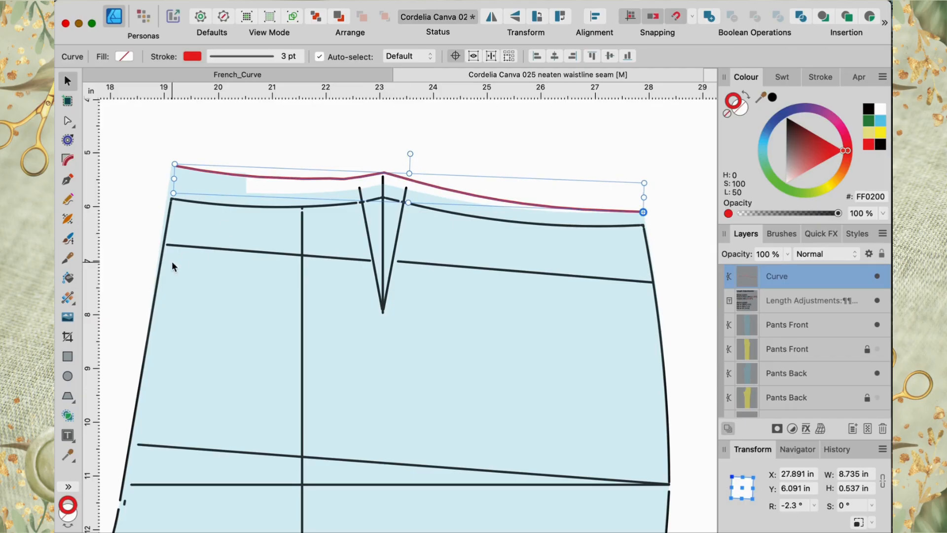
Step: Select the Pants Back piece and raise its waist nodes left of the dart onto the red waistline curve
click(140, 258)
scroll(140, 259, up, 1)
scroll(140, 259, right, 1)
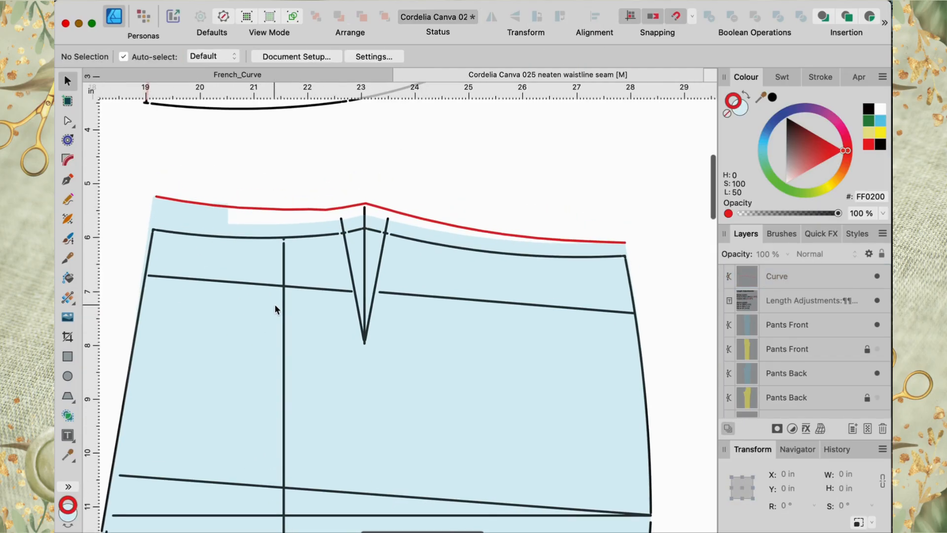
scroll(272, 269, up, 5)
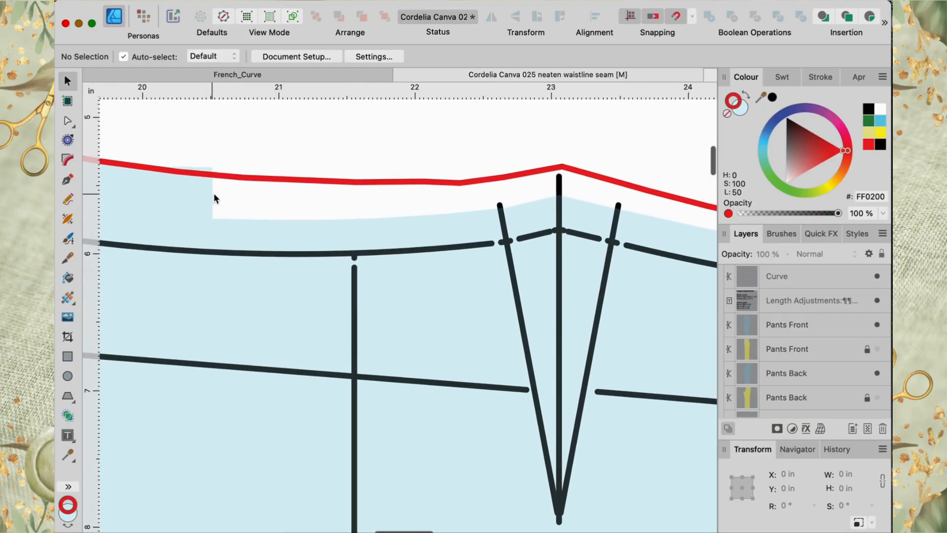
click(168, 198)
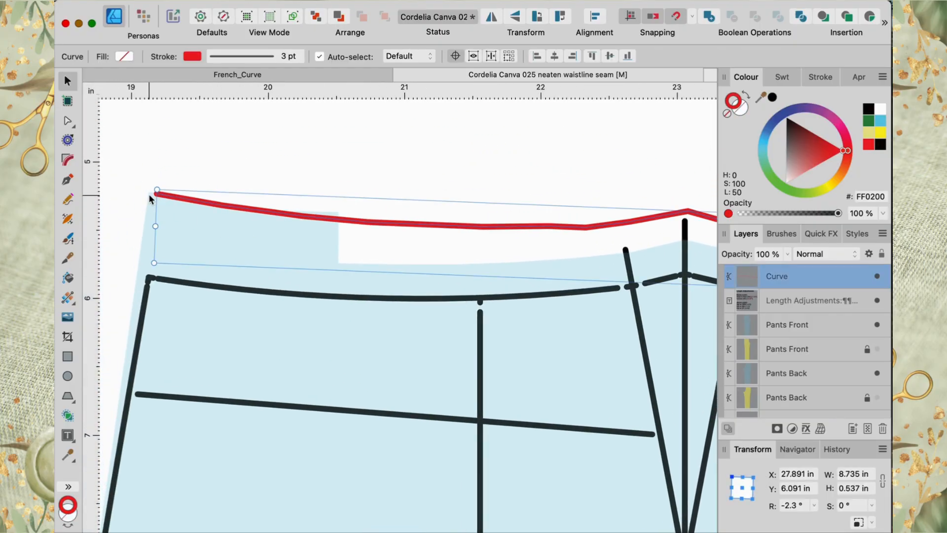
click(183, 338)
click(67, 121)
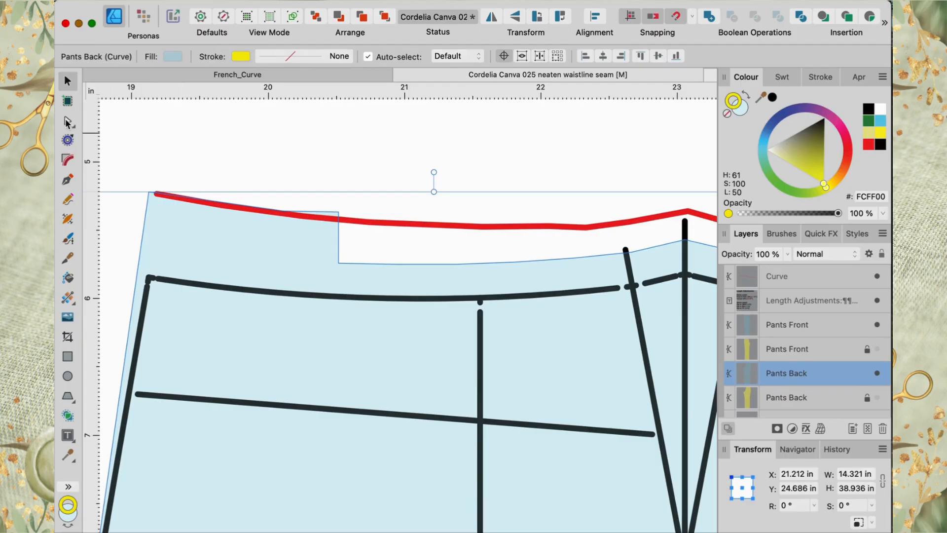
drag(336, 213, 282, 215)
drag(337, 262, 338, 220)
drag(393, 264, 396, 223)
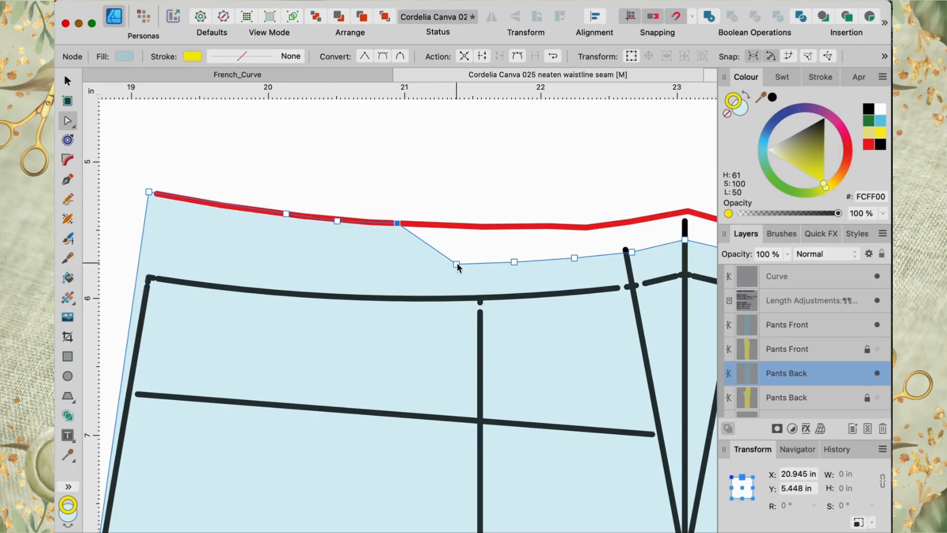
drag(457, 264, 462, 226)
drag(514, 262, 514, 232)
drag(574, 257, 576, 227)
drag(631, 251, 618, 223)
Step: Drag the dart's centre waist node down to the dart point and lift the right dart leg's top onto the curve
scroll(628, 235, right, 5)
scroll(627, 234, up, 1)
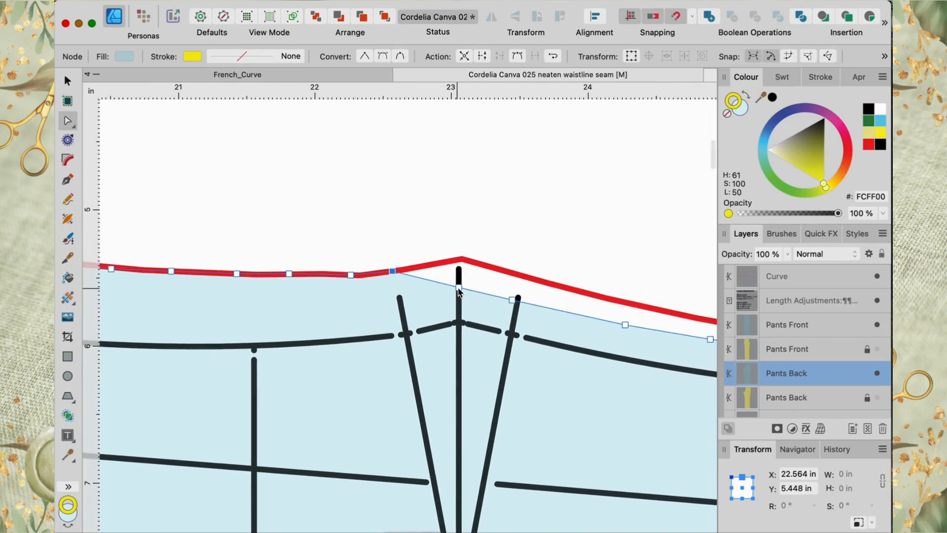
scroll(461, 293, down, 3)
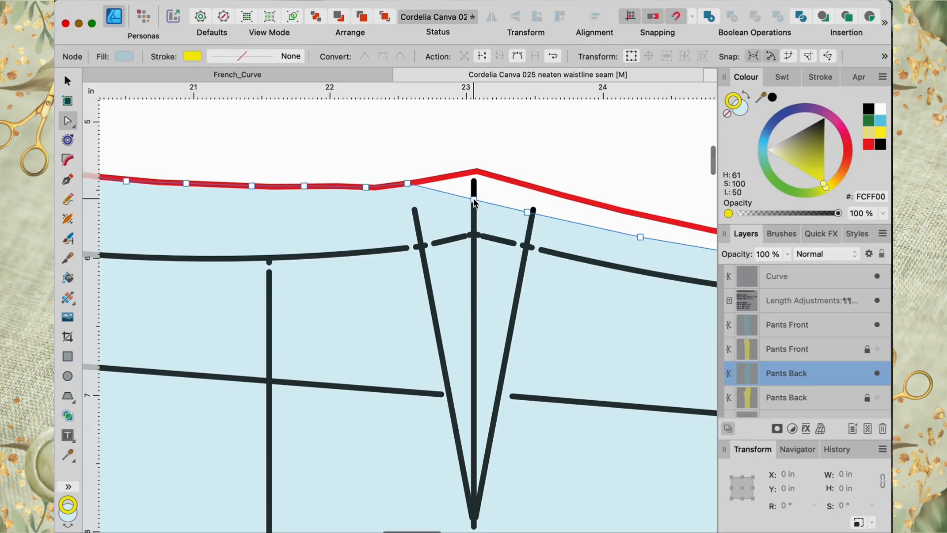
drag(474, 196, 473, 376)
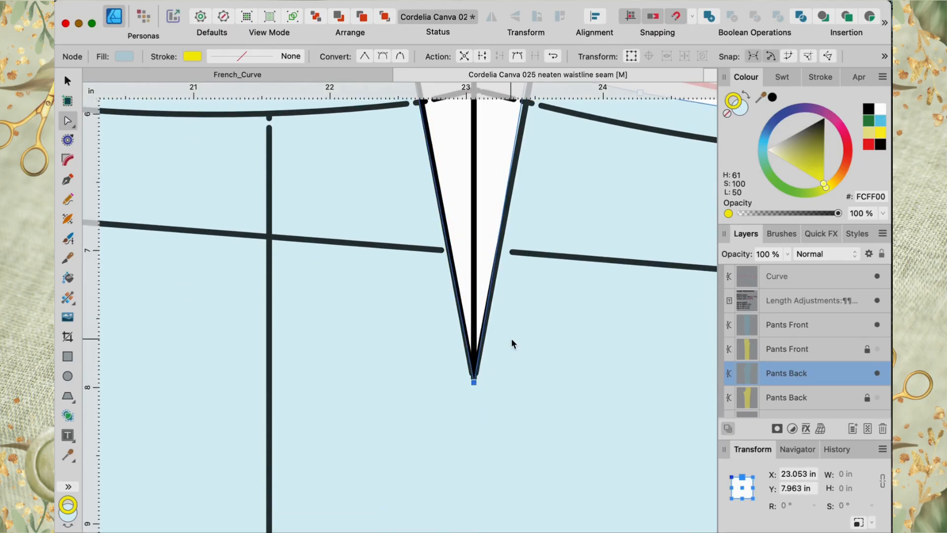
scroll(512, 340, up, 5)
scroll(511, 340, left, 1)
drag(492, 266, 499, 241)
click(372, 237)
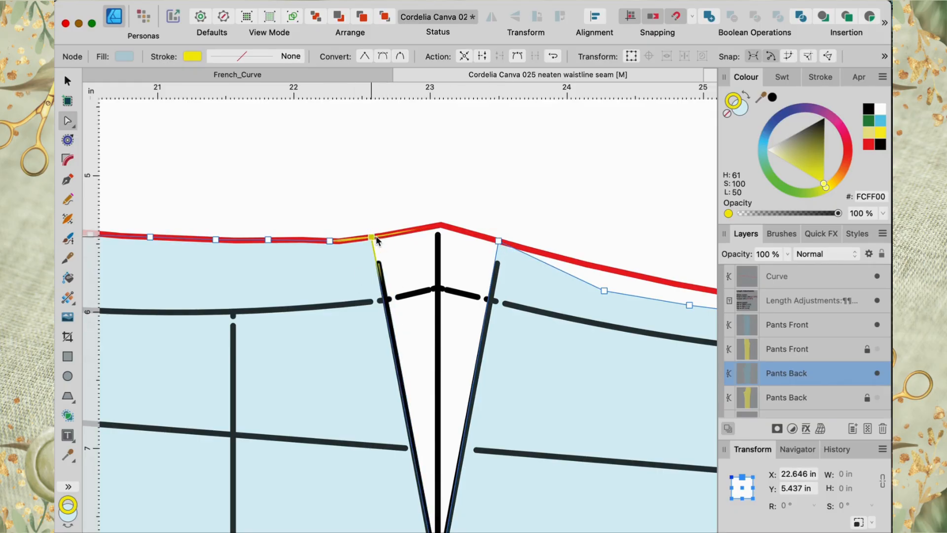
Step: Raise the remaining back waist nodes right of the dart onto the red waistline curve up to the side seam
scroll(492, 277, right, 3)
scroll(492, 277, down, 1)
drag(492, 280, 466, 253)
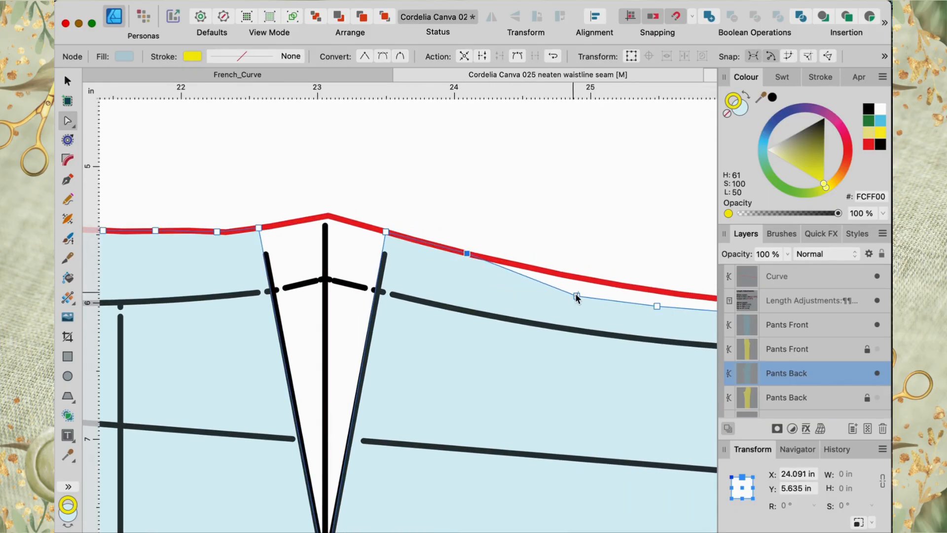
drag(576, 294, 567, 274)
scroll(566, 273, right, 3)
drag(545, 305, 546, 287)
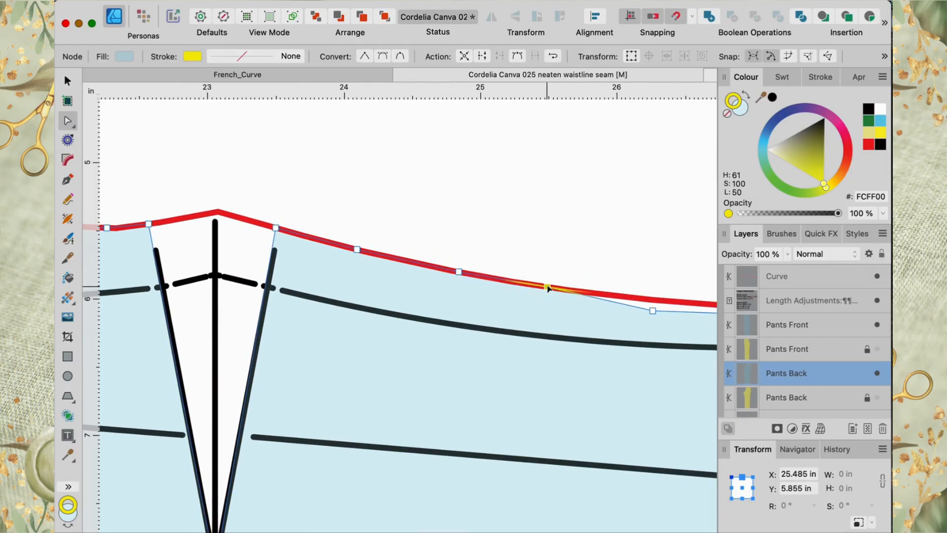
scroll(548, 288, right, 5)
drag(361, 314, 360, 303)
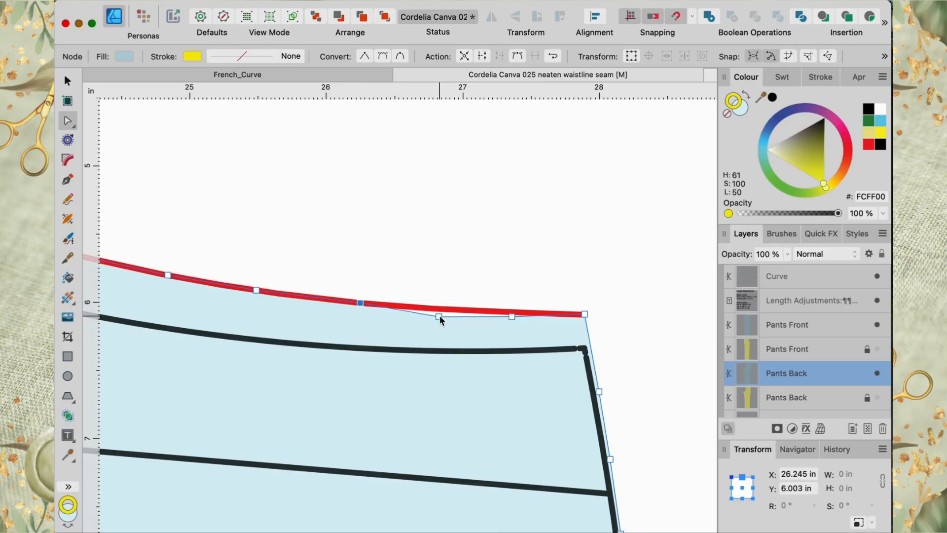
drag(438, 316, 436, 309)
drag(511, 318, 509, 309)
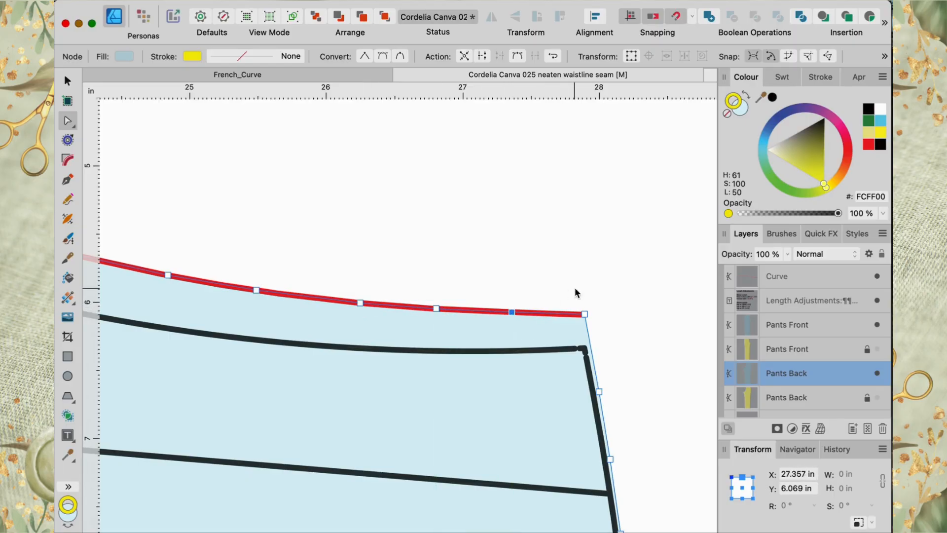
Step: Delete the red guide waistline curve
scroll(575, 289, down, 3)
click(747, 275)
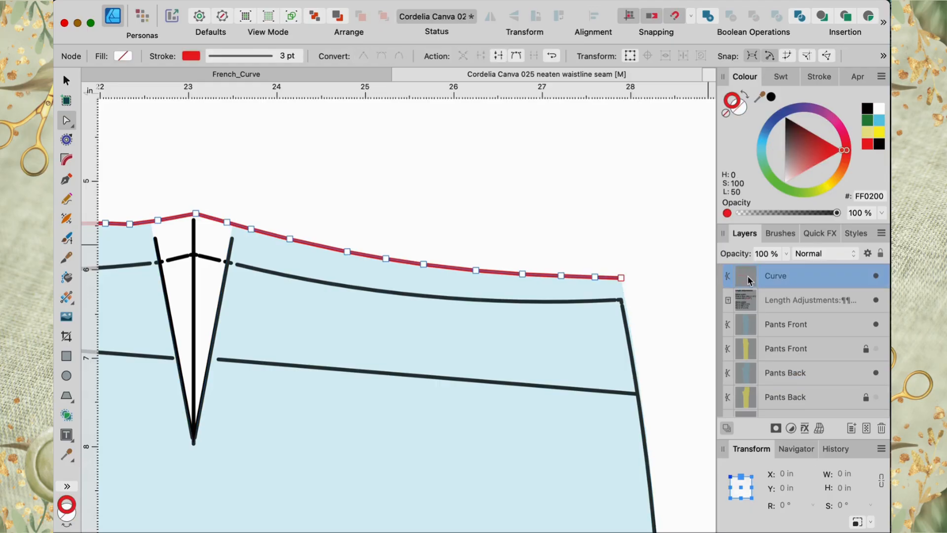
key(Delete)
scroll(525, 239, down, 5)
scroll(524, 238, down, 1)
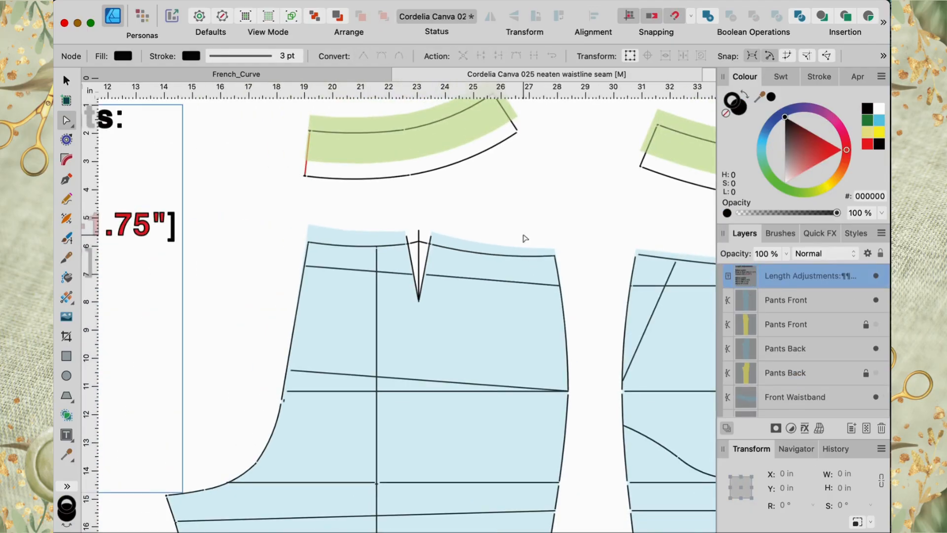